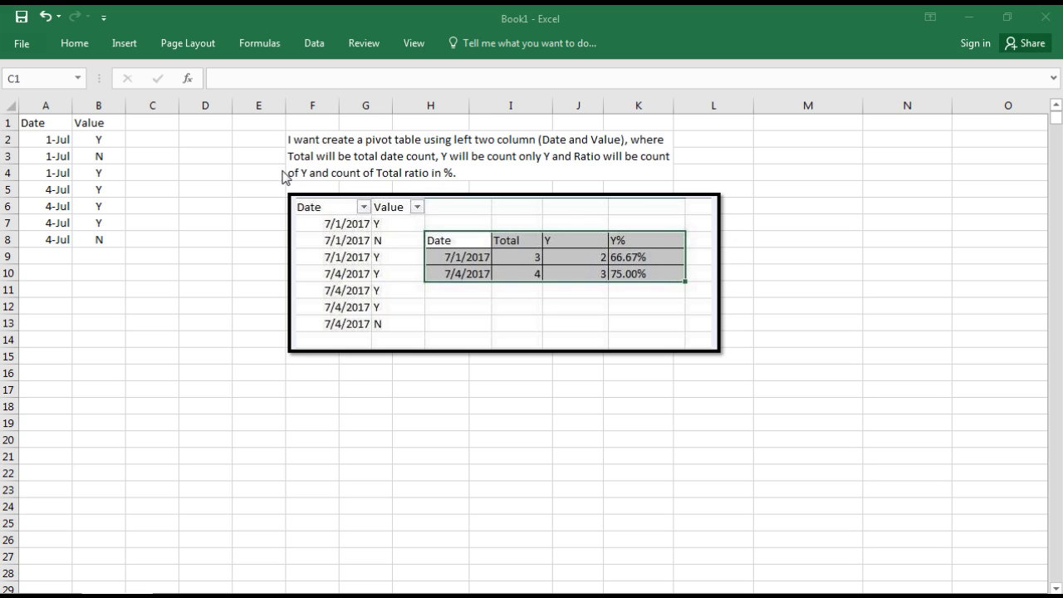
pyautogui.click(153, 117)
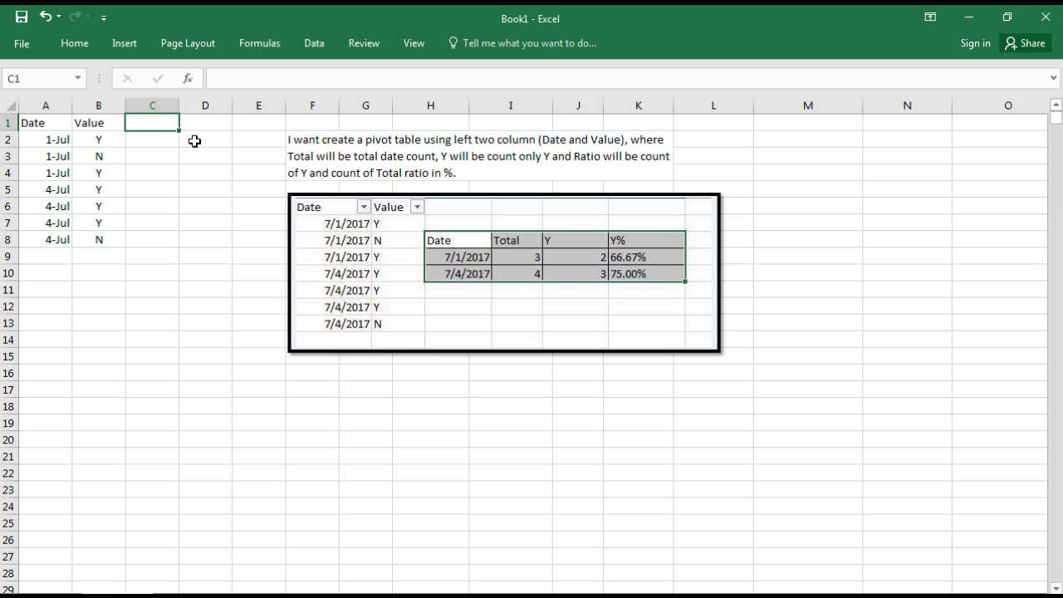
pyautogui.press('Left')
pyautogui.press('Right')
pyautogui.press('Left')
pyautogui.press('Down')
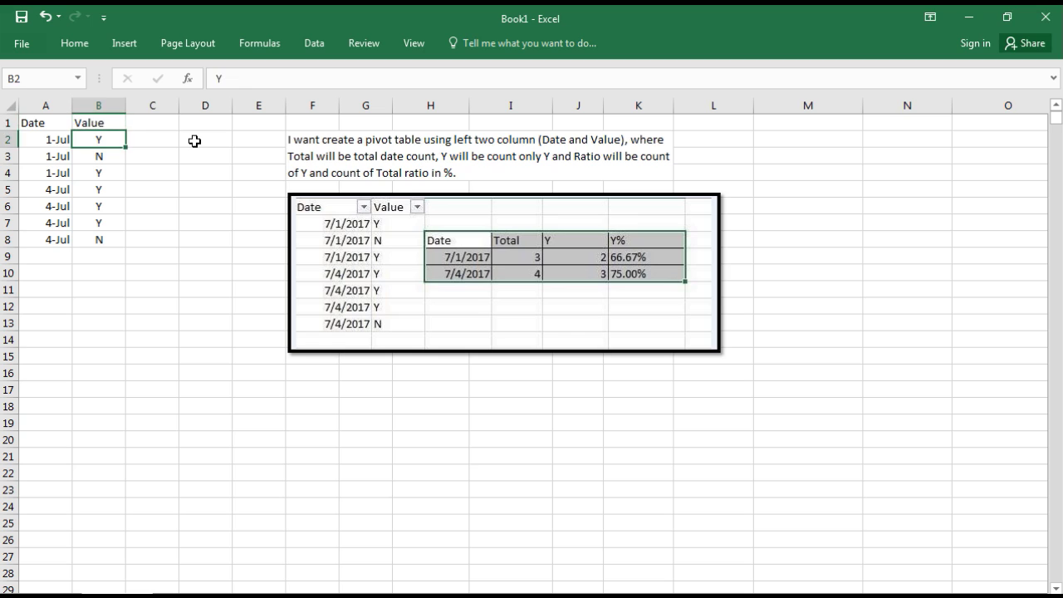
pyautogui.press('Up')
pyautogui.press('Down')
pyautogui.press('Down')
pyautogui.press('Down')
pyautogui.press('Up')
pyautogui.press('Up')
pyautogui.press('Up')
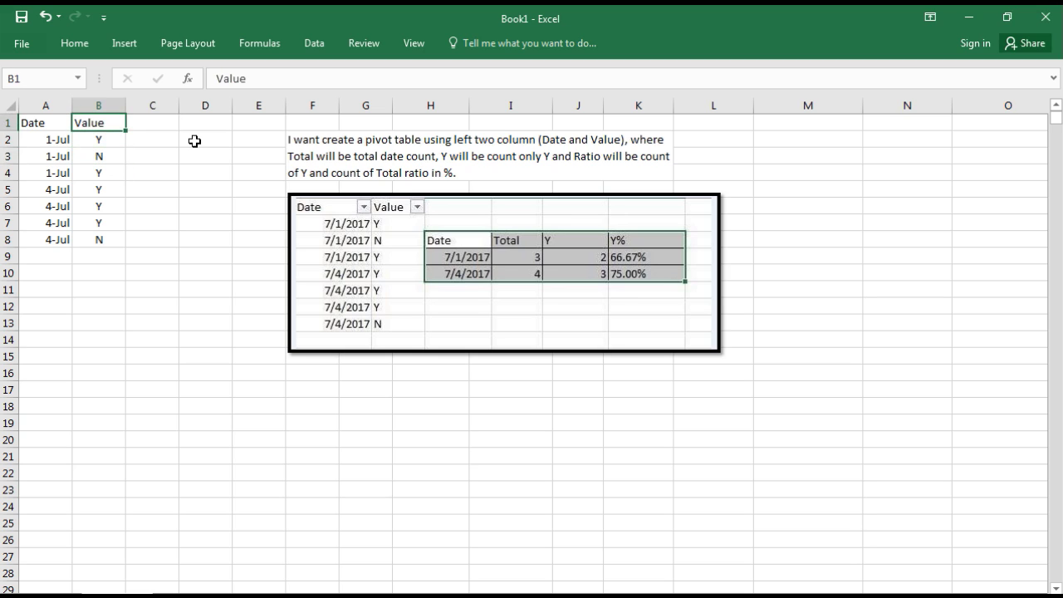
pyautogui.press('Right')
pyautogui.press('Left')
pyautogui.press('Down')
pyautogui.press('Left')
pyautogui.press('Up')
pyautogui.press('Right')
pyautogui.press('Down')
pyautogui.press('Down')
pyautogui.press('Up')
pyautogui.press('Right')
pyautogui.press('Left')
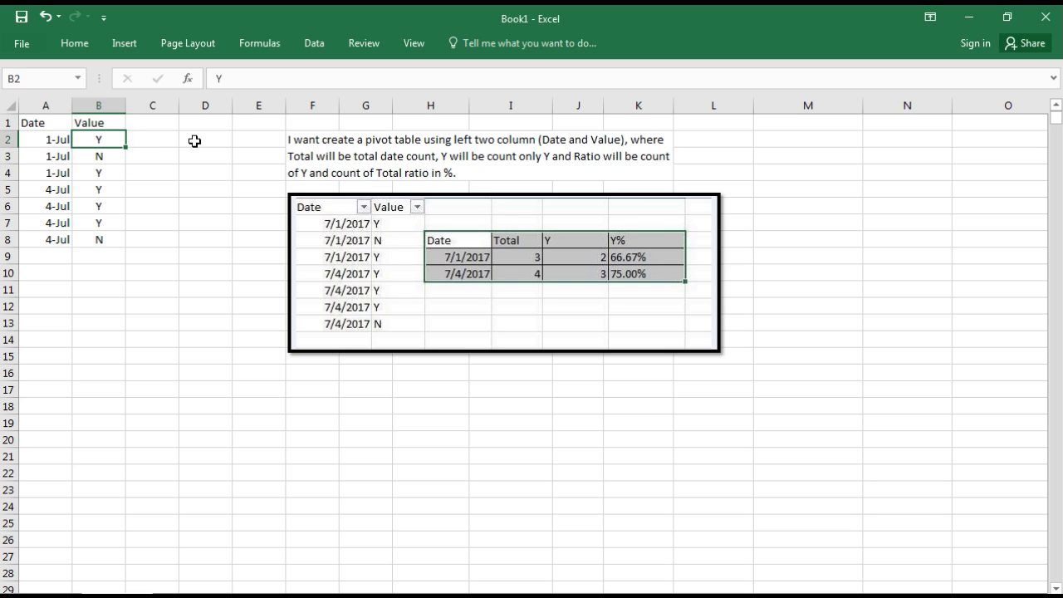
pyautogui.press('Down')
pyautogui.press('Down')
pyautogui.press('Up')
pyautogui.press('Up')
pyautogui.press('Right')
pyautogui.press('Left')
pyautogui.press('Right')
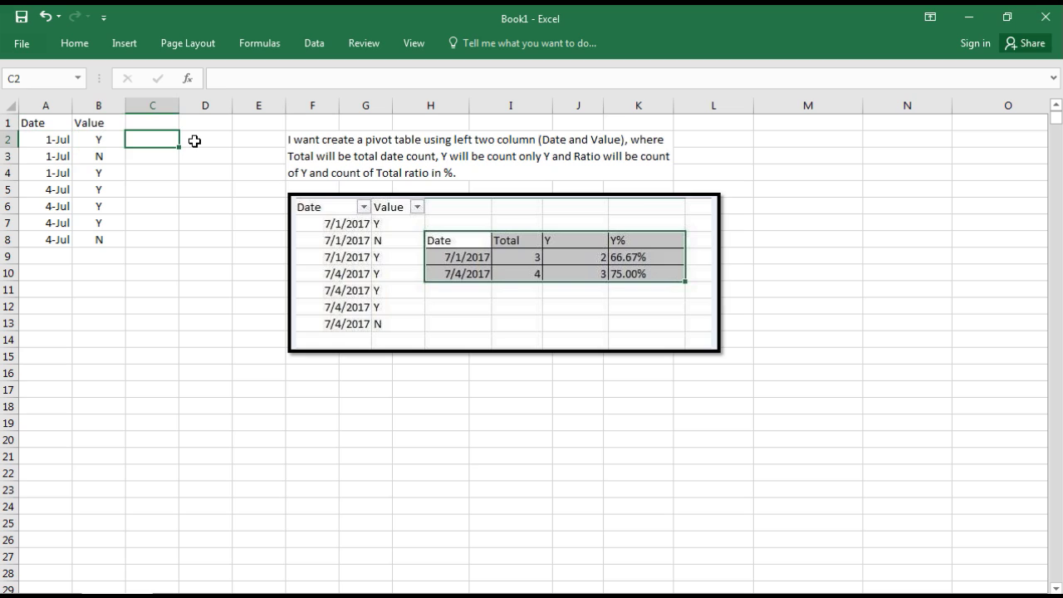
# Add the column heading Y in cell C1, beside the Value column.
pyautogui.press('Up')
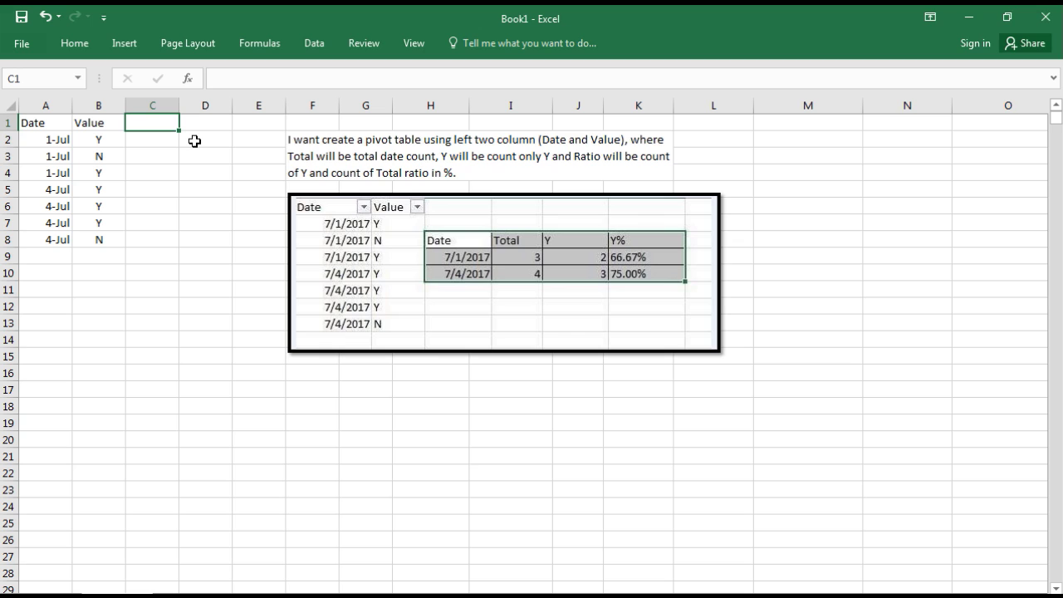
pyautogui.write('Y')
pyautogui.press('Return')
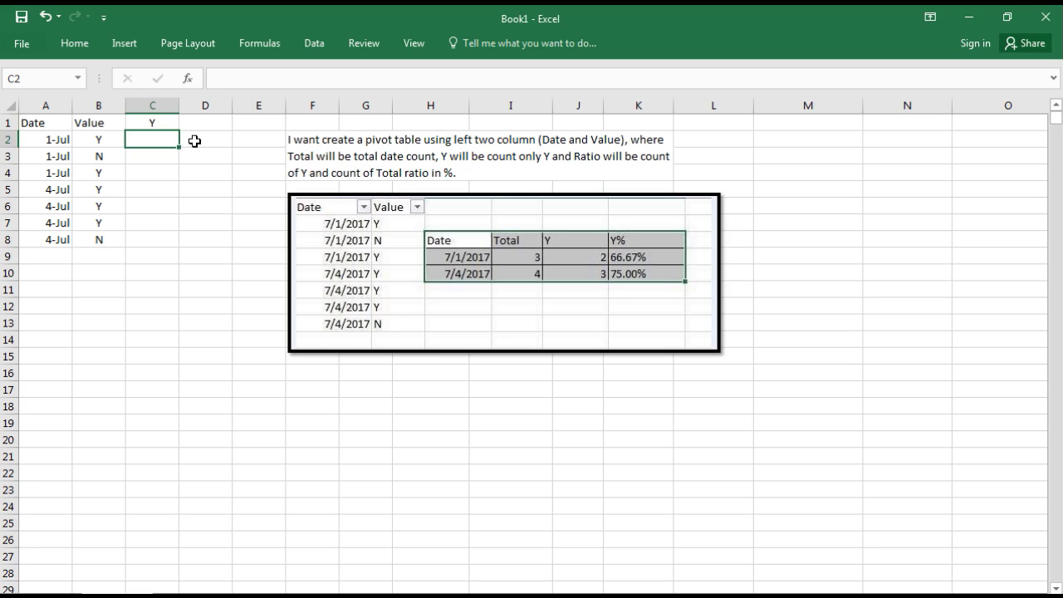
pyautogui.write('=')
pyautogui.press('BackSpace')
pyautogui.write('=if')
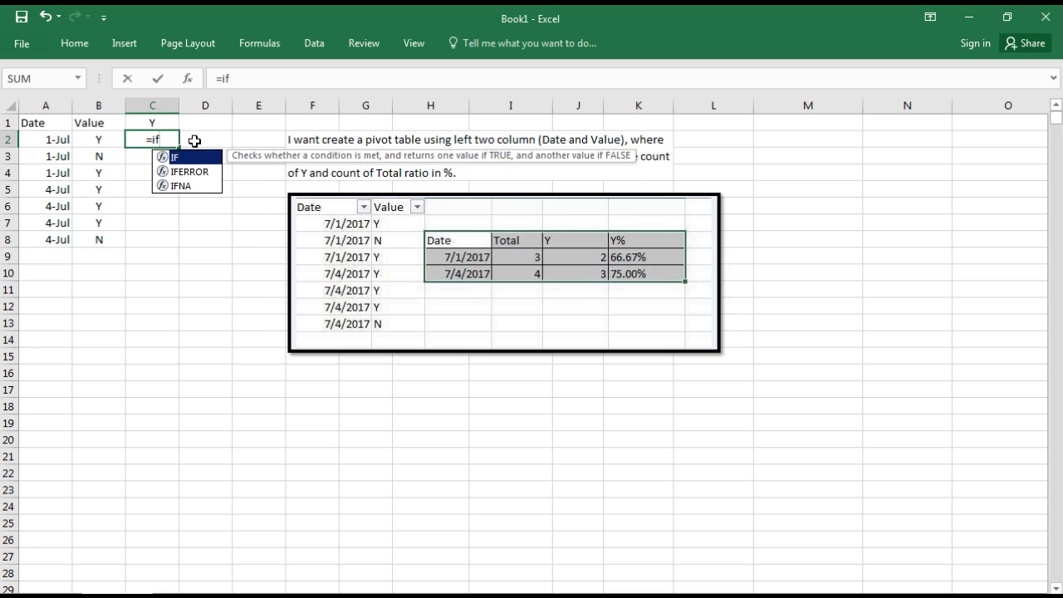
pyautogui.click(99, 136)
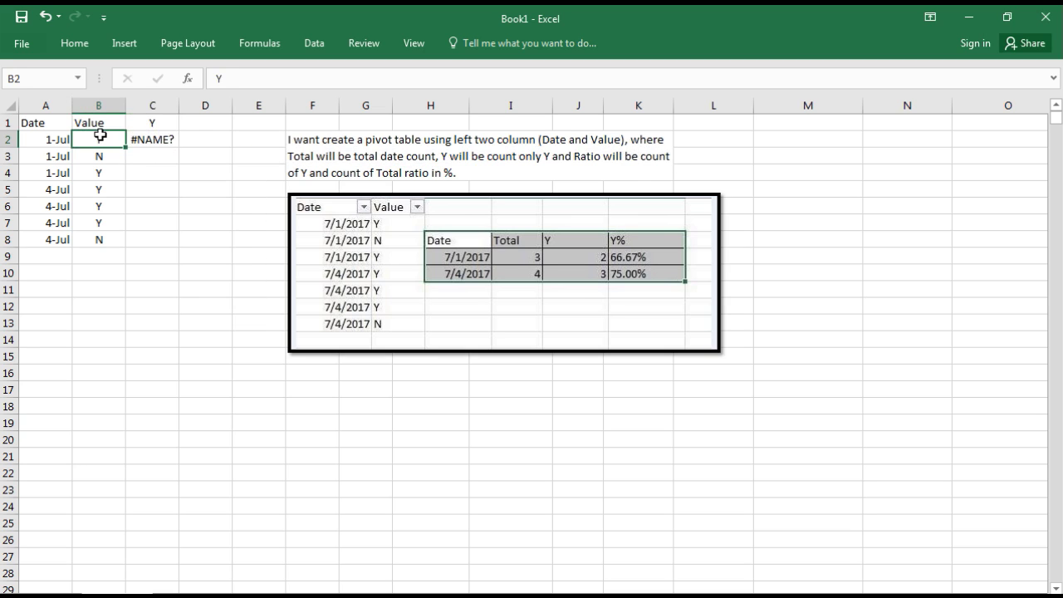
# Enter the formula =IF(B2="Y",1,0) in cell C2 and fill it down to C8.
pyautogui.click(160, 140)
pyautogui.doubleClick(160, 140)
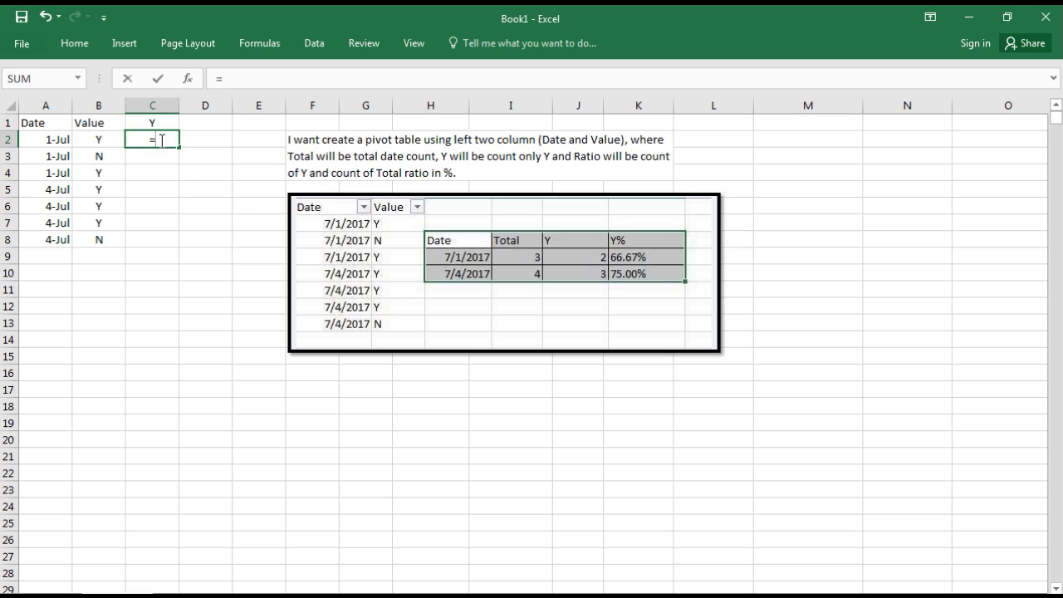
pyautogui.press('Tab')
pyautogui.press('Left')
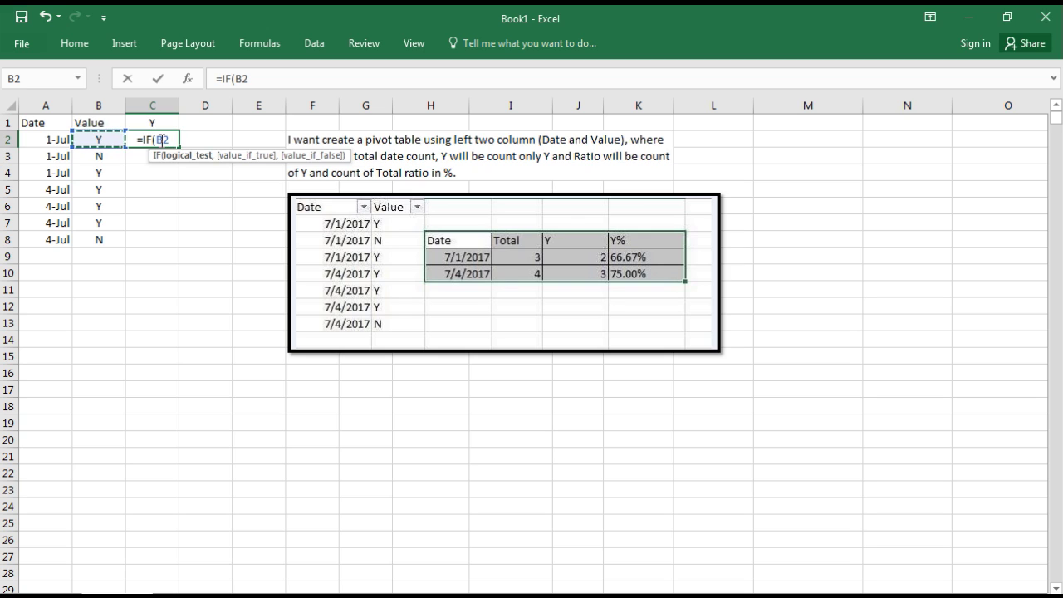
pyautogui.write('="')
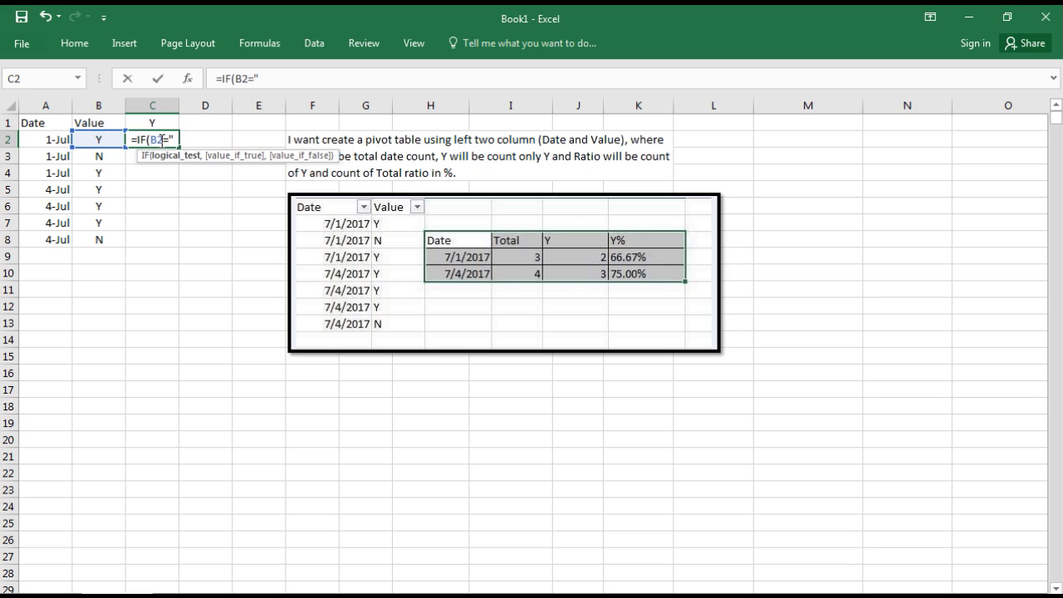
pyautogui.write('Y",')
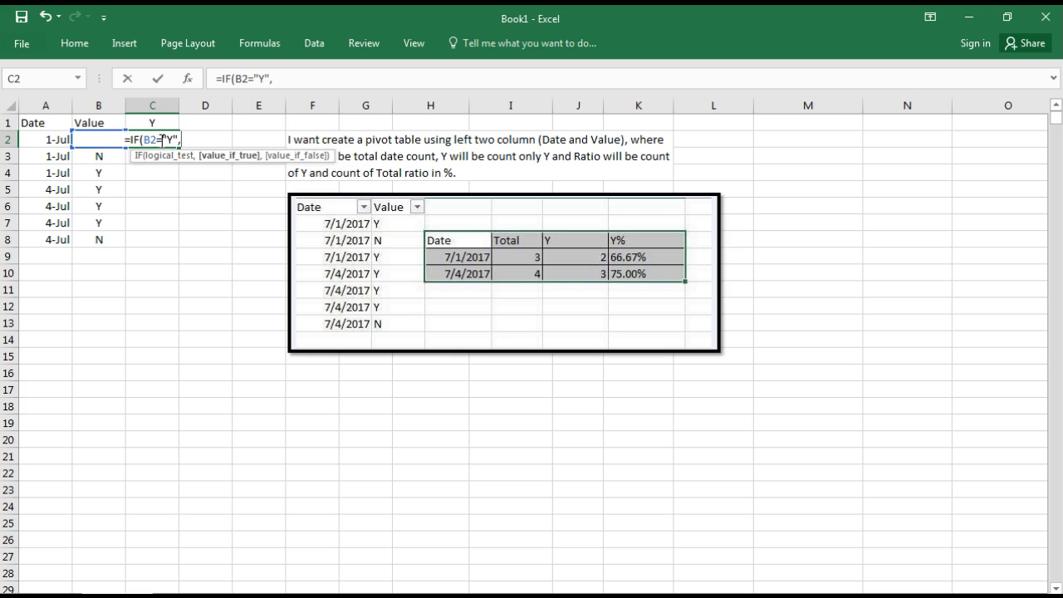
pyautogui.write('1,')
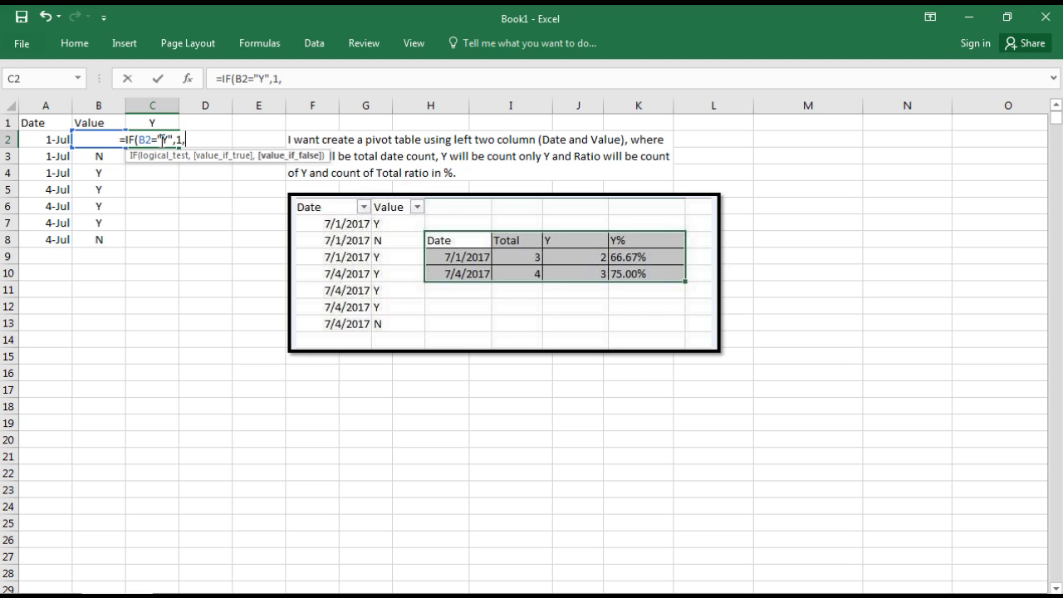
pyautogui.write('0')
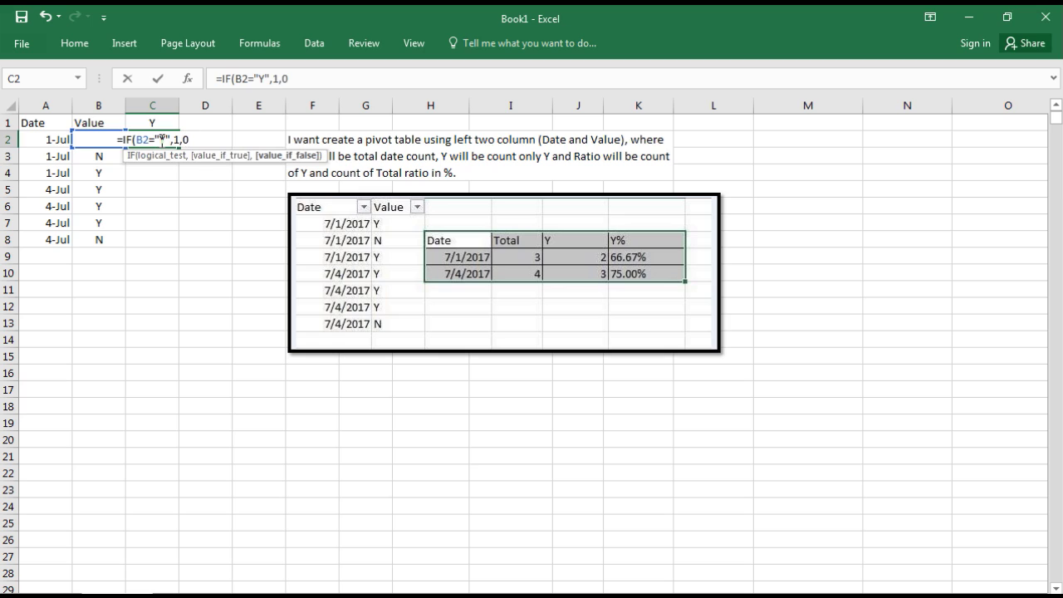
pyautogui.write(')')
pyautogui.press('Return')
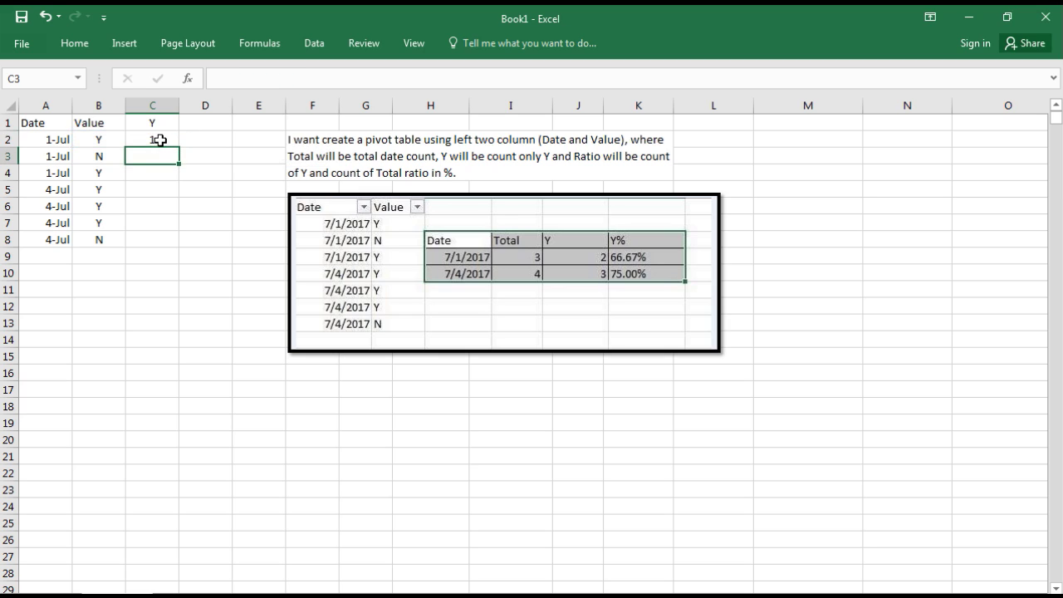
pyautogui.click(169, 139)
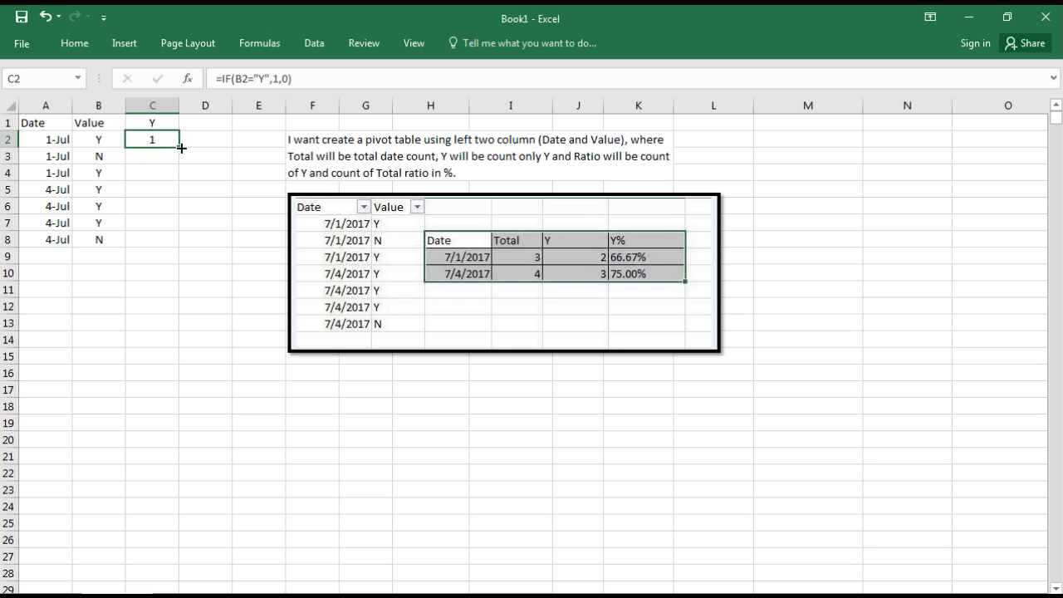
pyautogui.moveTo(181, 147); pyautogui.dragTo(172, 240)
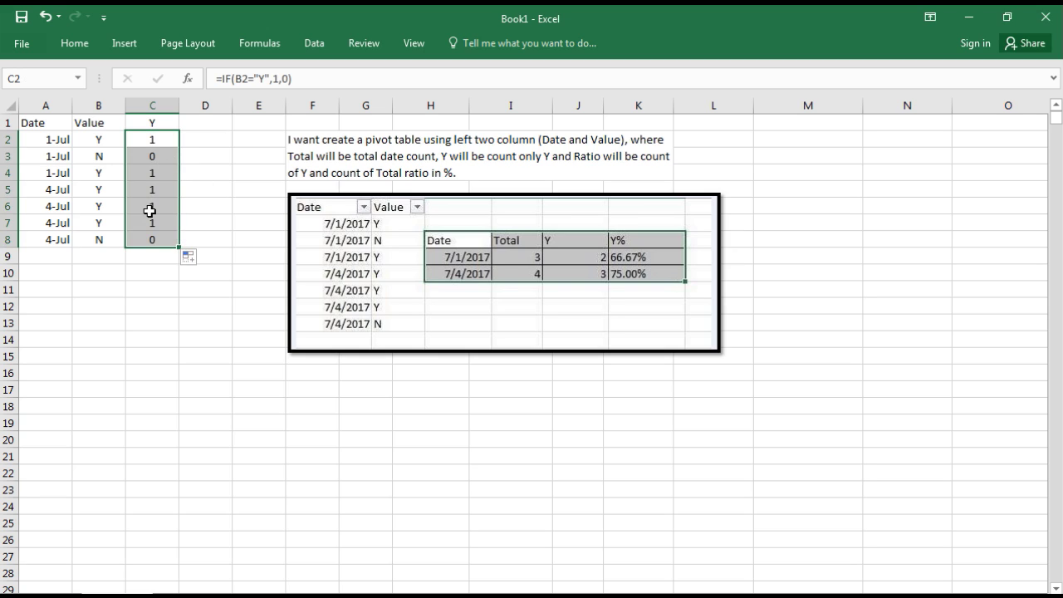
# Check the formula results in the Y column row by row against the Value column.
pyautogui.click(158, 155)
pyautogui.press('Left')
pyautogui.press('Right')
pyautogui.press('Left')
pyautogui.press('Right')
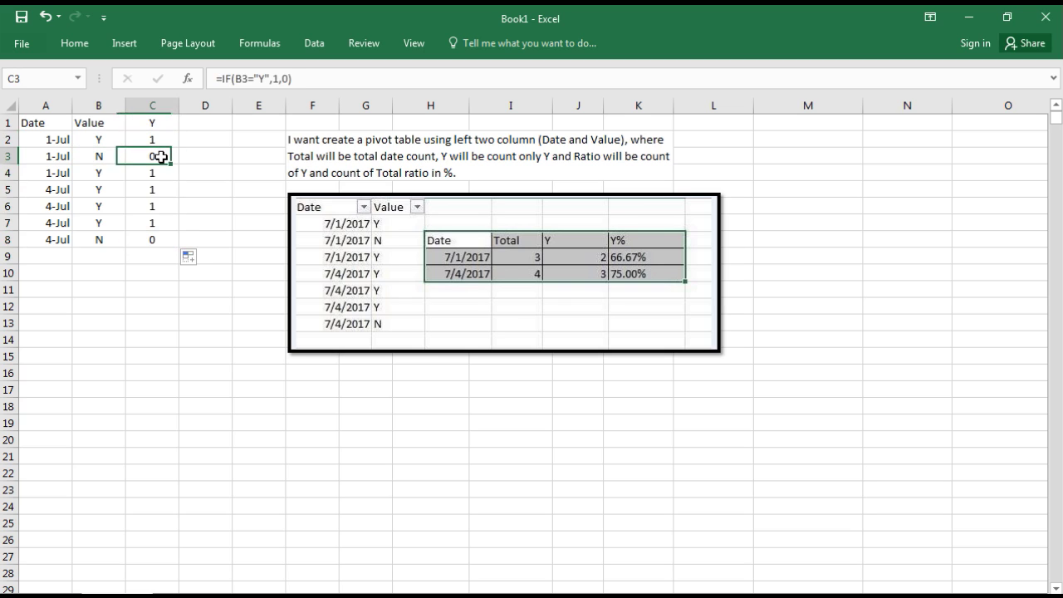
pyautogui.press('Down')
pyautogui.press('Down')
pyautogui.press('Down')
pyautogui.press('Down')
pyautogui.press('Down')
pyautogui.press('Up')
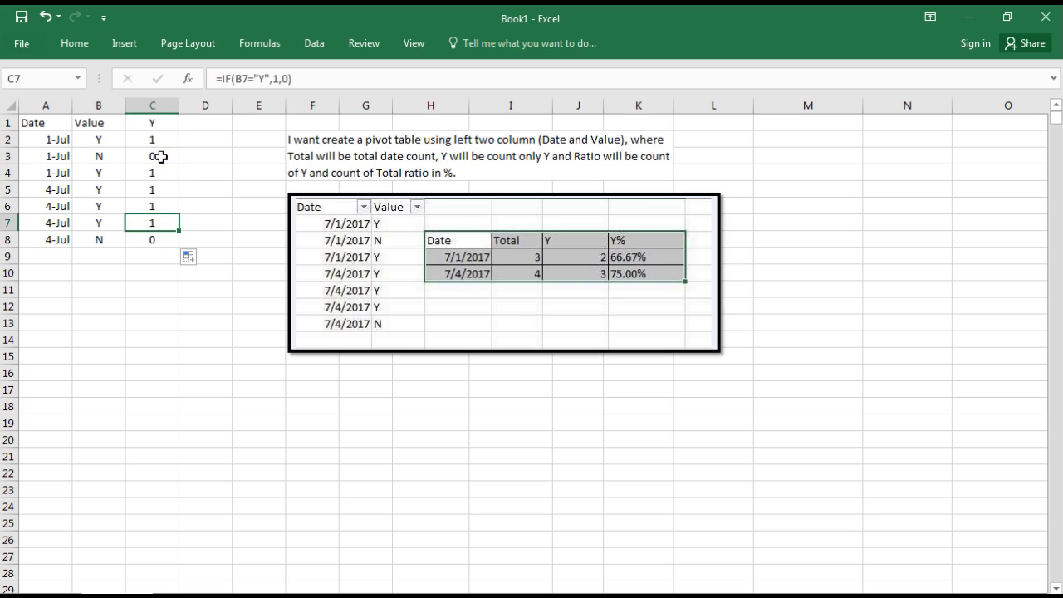
pyautogui.press('Up')
pyautogui.press('Up')
pyautogui.press('Up')
pyautogui.press('Up')
pyautogui.press('Up')
pyautogui.press('Down')
pyautogui.press('Left')
pyautogui.press('Up')
pyautogui.press('Right')
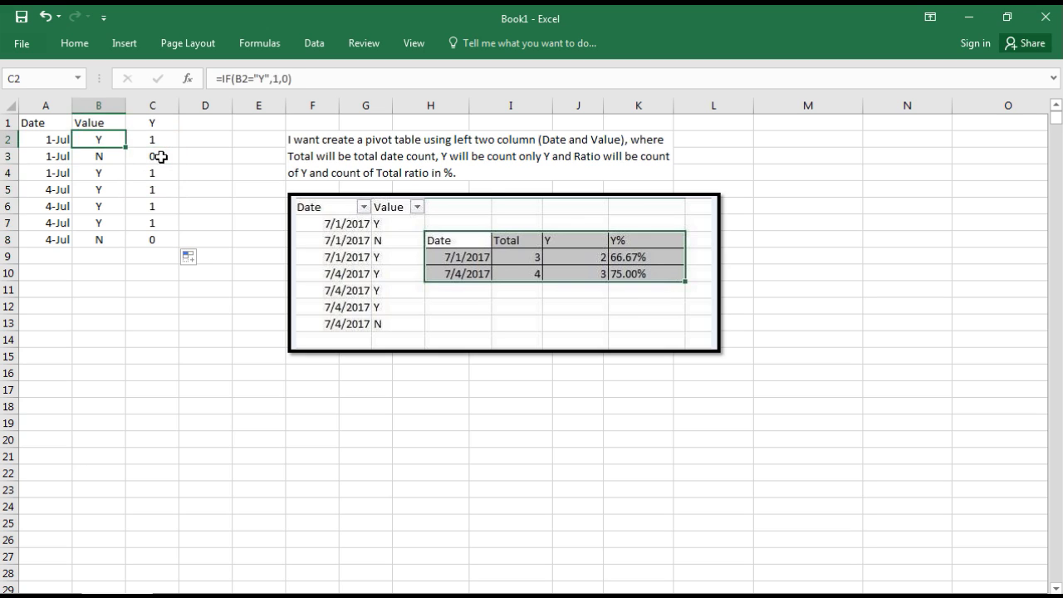
pyautogui.press('Left')
pyautogui.press('Right')
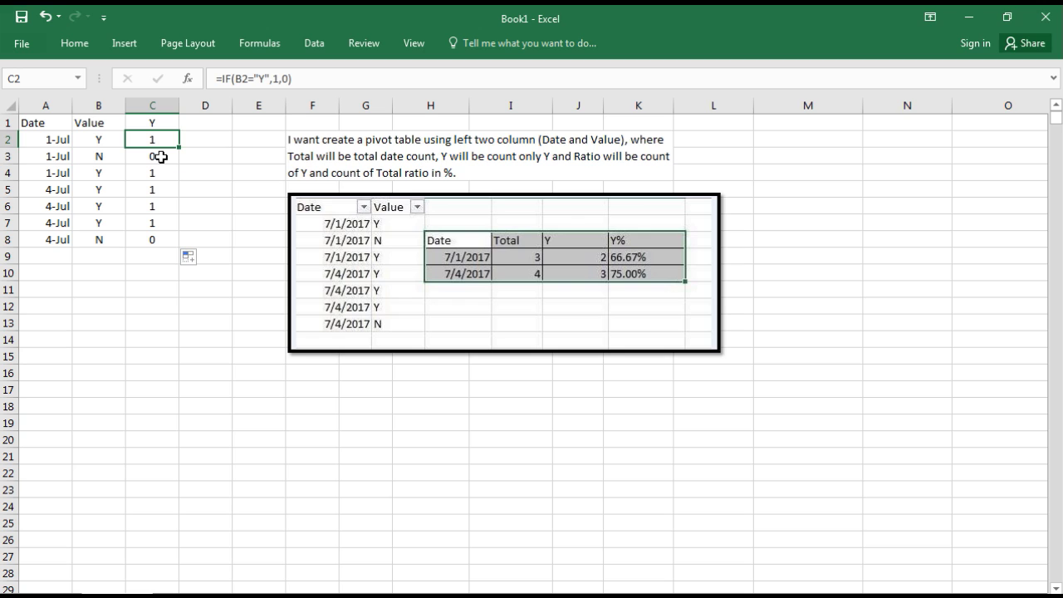
pyautogui.press('Down')
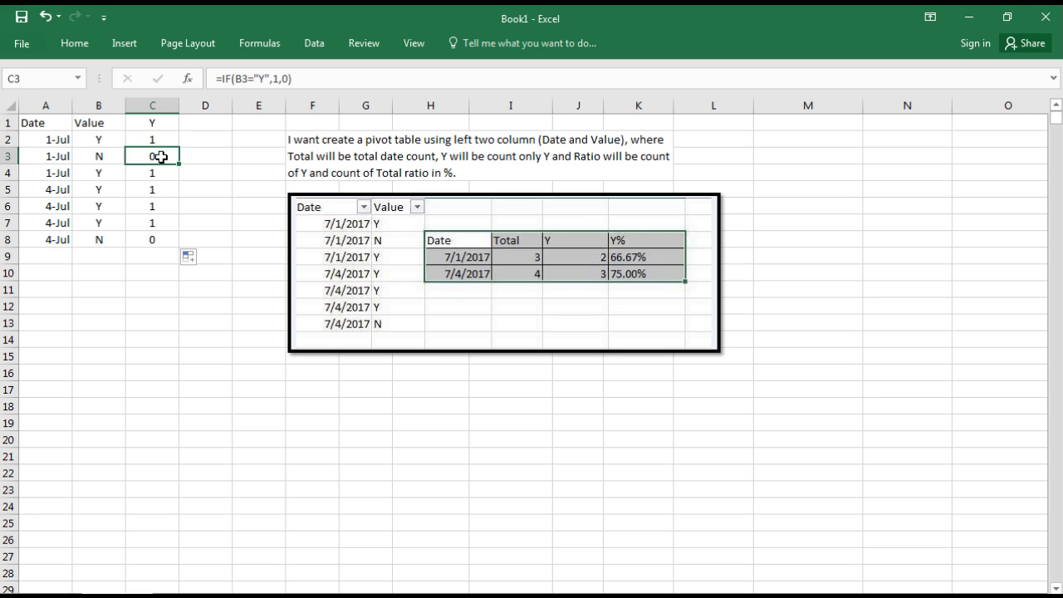
pyautogui.press('Up')
pyautogui.press('Down')
pyautogui.press('Left')
pyautogui.press('Right')
pyautogui.press('Left')
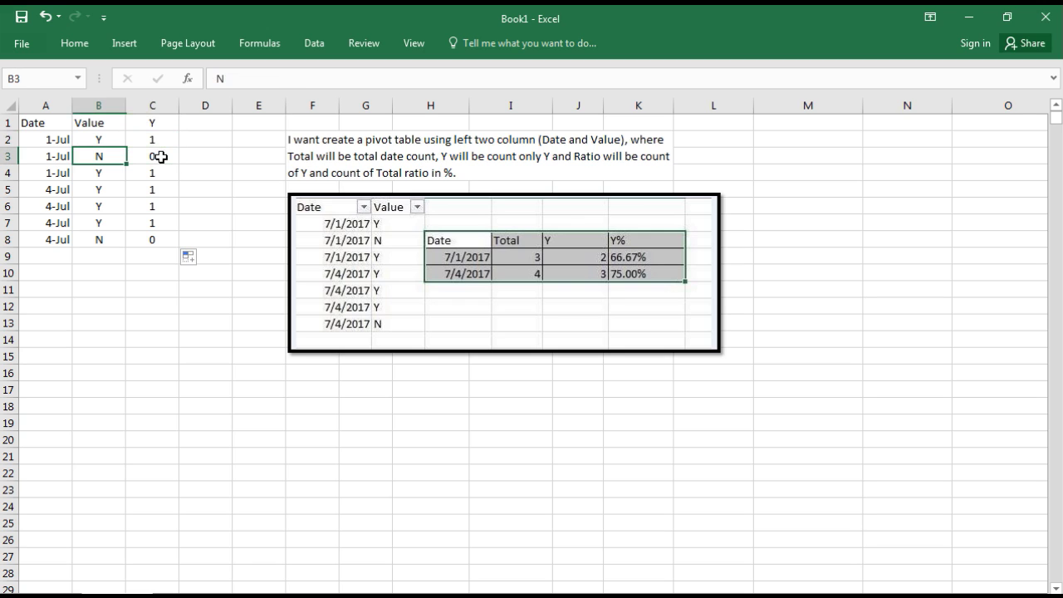
pyautogui.press('Right')
pyautogui.press('Right')
pyautogui.press('Up')
pyautogui.press('Up')
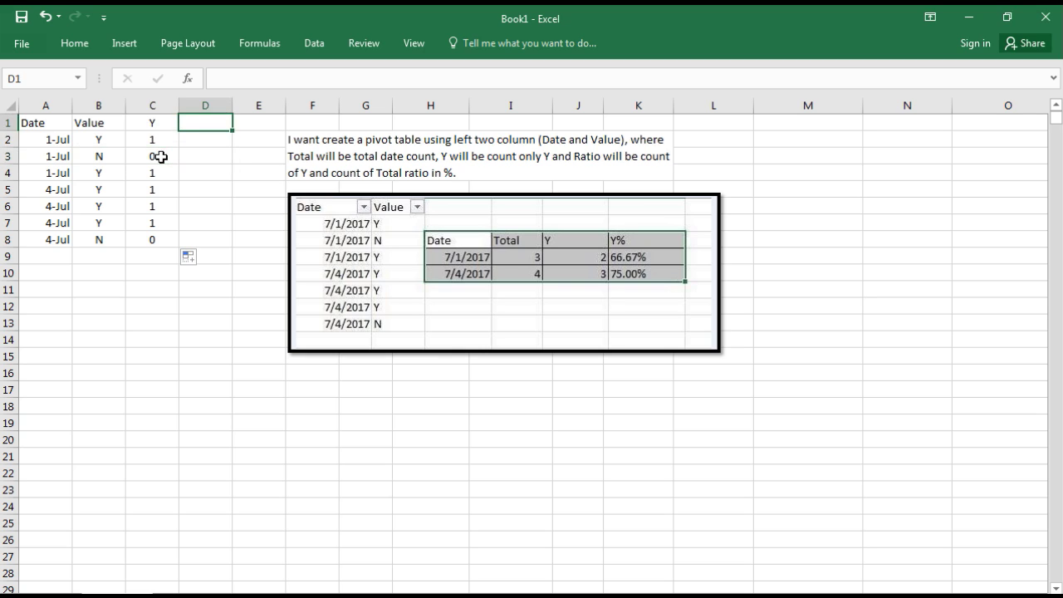
pyautogui.press('Down')
pyautogui.press('Left')
pyautogui.press('Up')
pyautogui.press('Right')
pyautogui.press('Down')
pyautogui.press('Left')
pyautogui.press('Down')
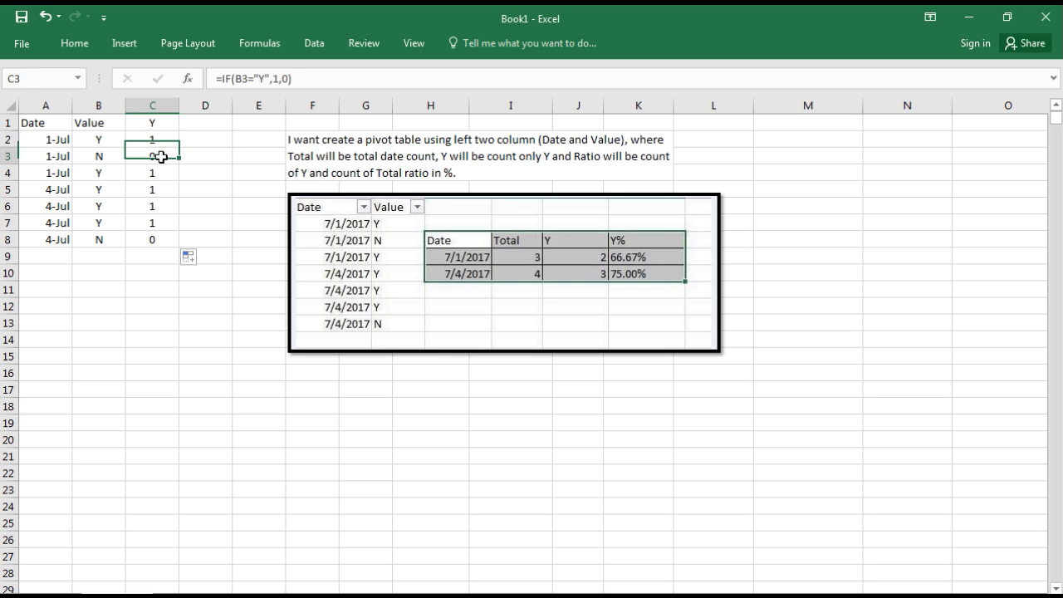
pyautogui.press('Down')
pyautogui.press('Down')
pyautogui.press('Down')
pyautogui.press('Down')
pyautogui.press('Up')
pyautogui.press('Up')
pyautogui.press('Up')
pyautogui.press('Up')
pyautogui.press('Up')
pyautogui.press('Up')
# Add the column heading Helper in cell D1.
pyautogui.press('Right')
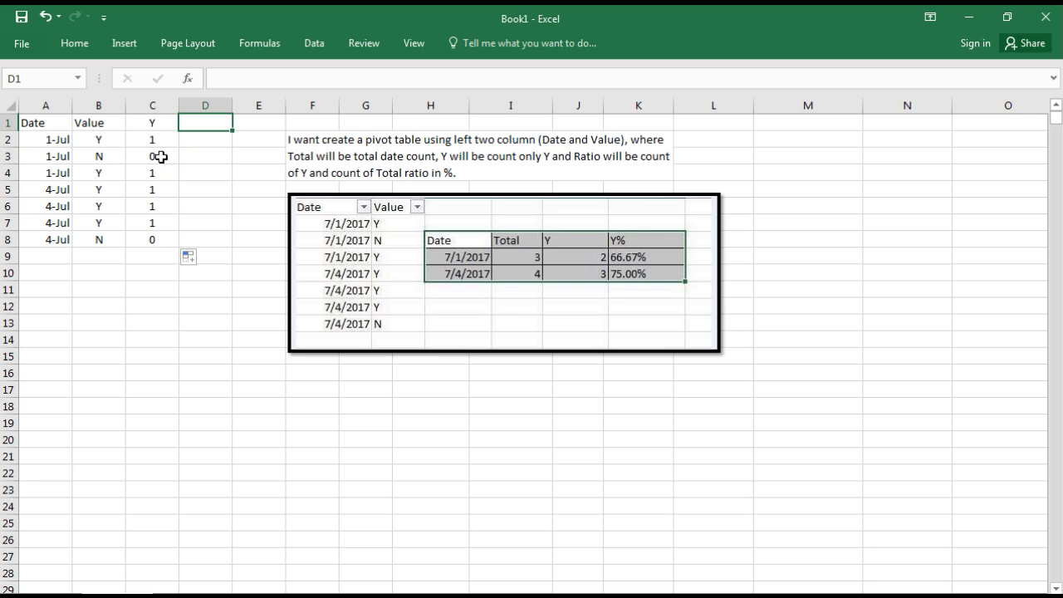
pyautogui.write('Helper')
pyautogui.press('Return')
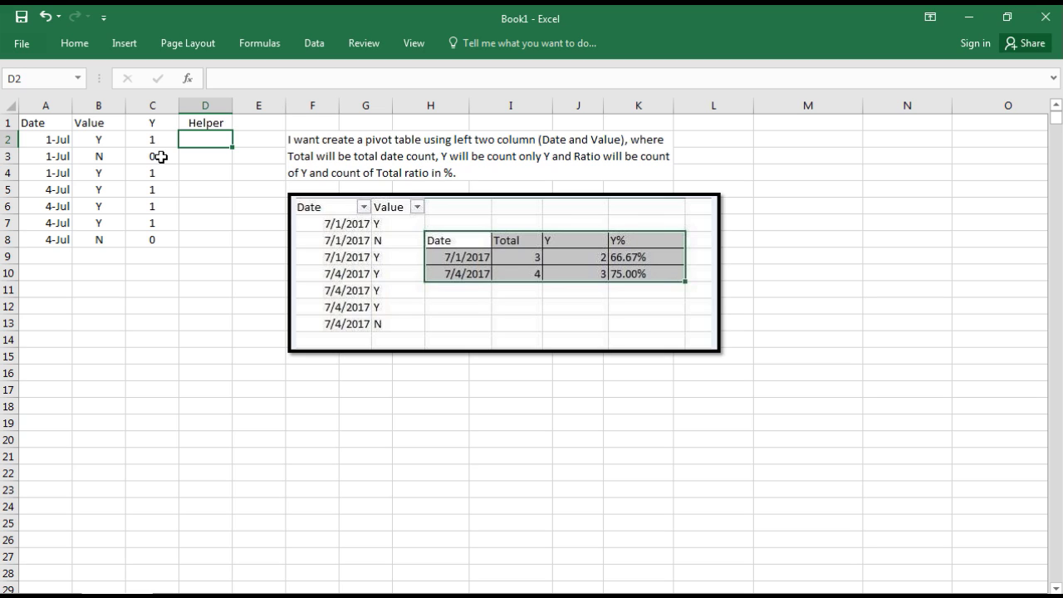
# Enter the formula =IF(A2="",0,1) in cell D2 of the Helper column.
pyautogui.press('Down')
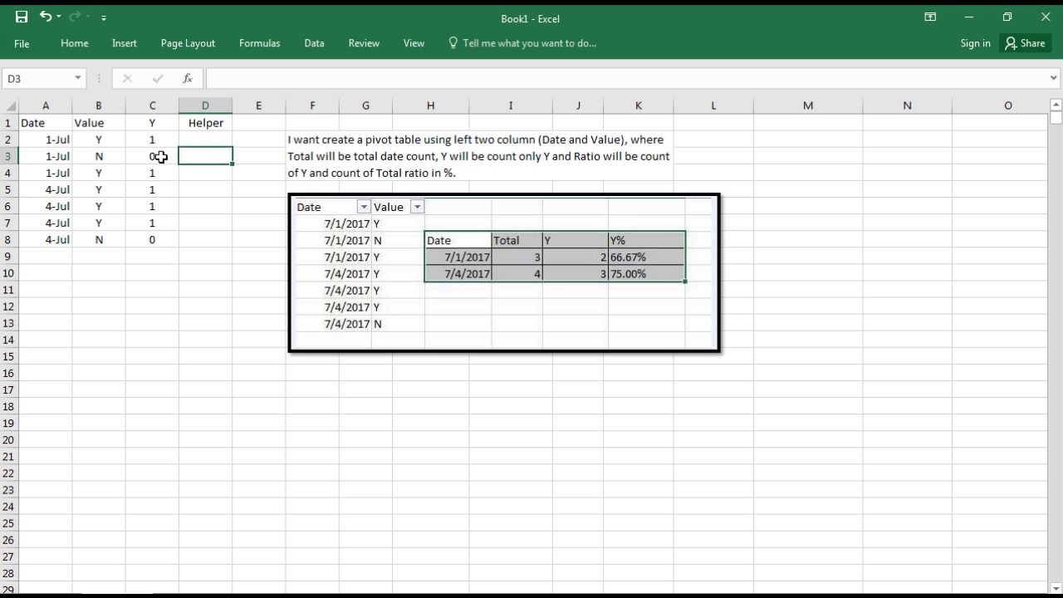
pyautogui.press('Down')
pyautogui.press('Up')
pyautogui.press('Up')
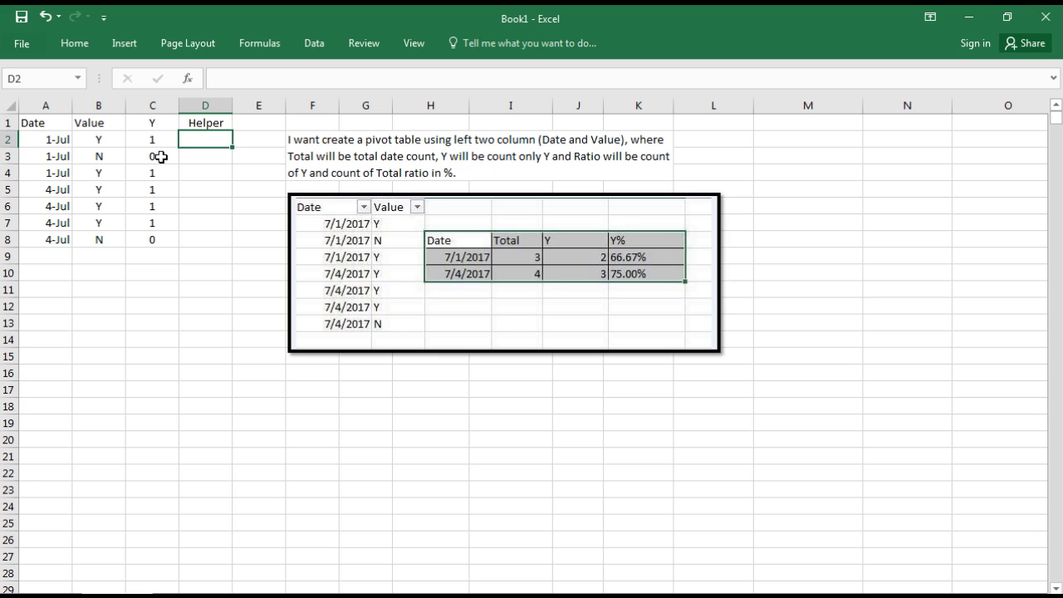
pyautogui.write('=if')
pyautogui.press('Tab')
pyautogui.press('Left')
pyautogui.press('Left')
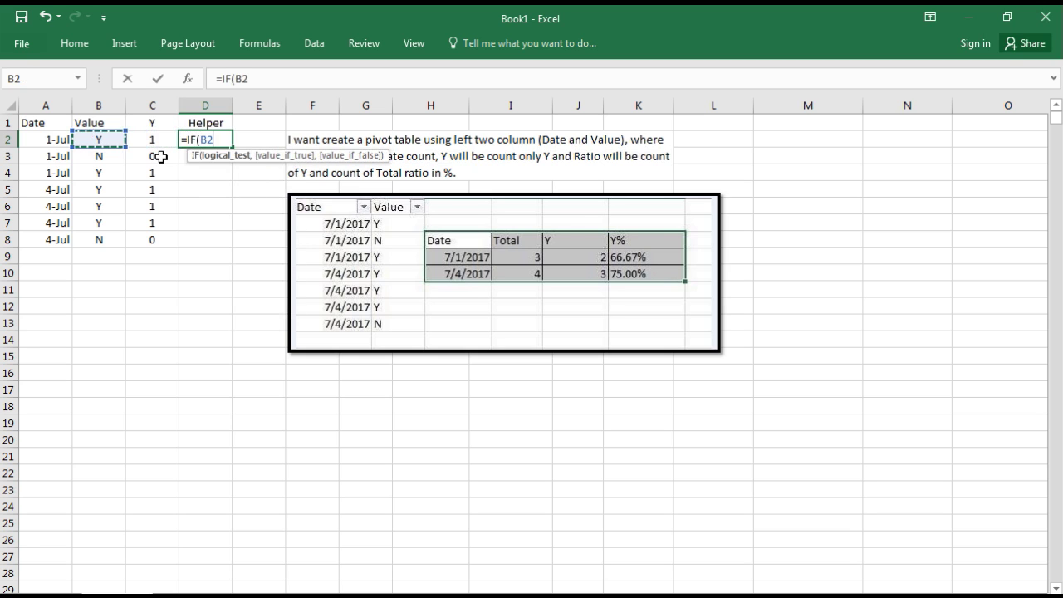
pyautogui.press('Left')
pyautogui.press('Right')
pyautogui.press('Left')
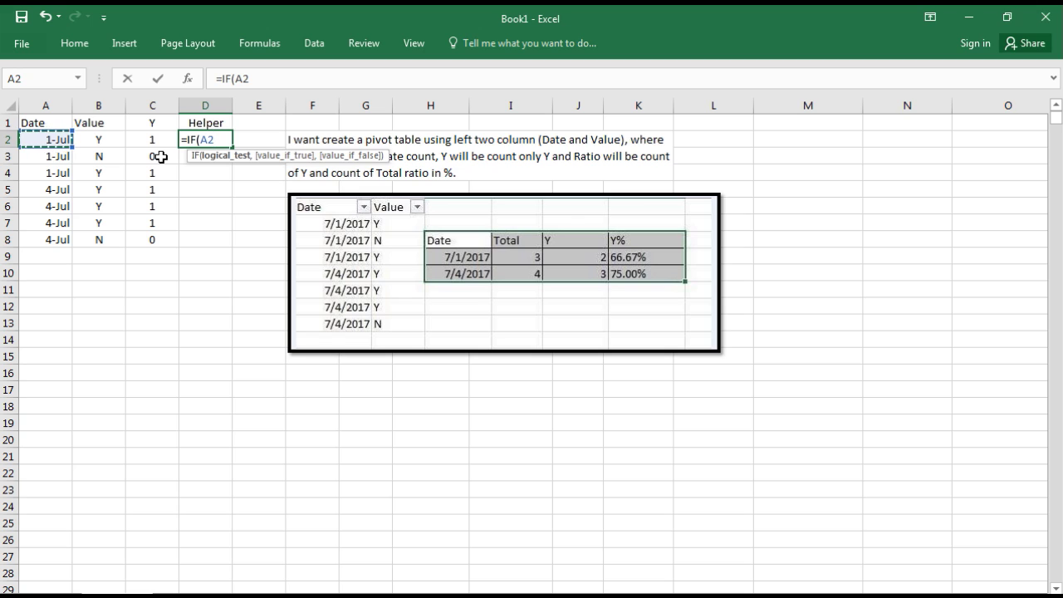
pyautogui.write('="",')
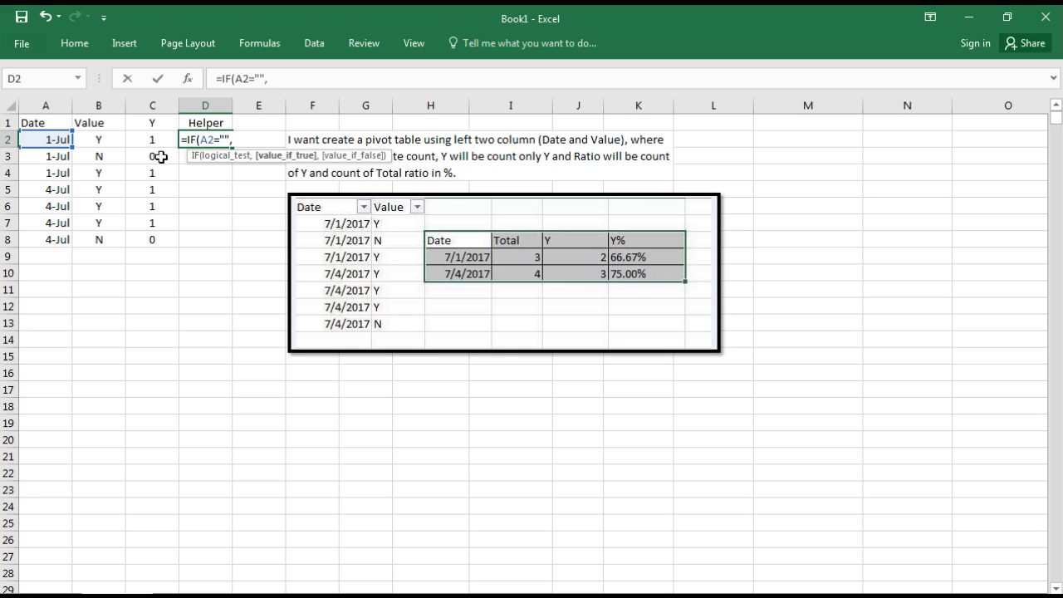
pyautogui.write('0,1')
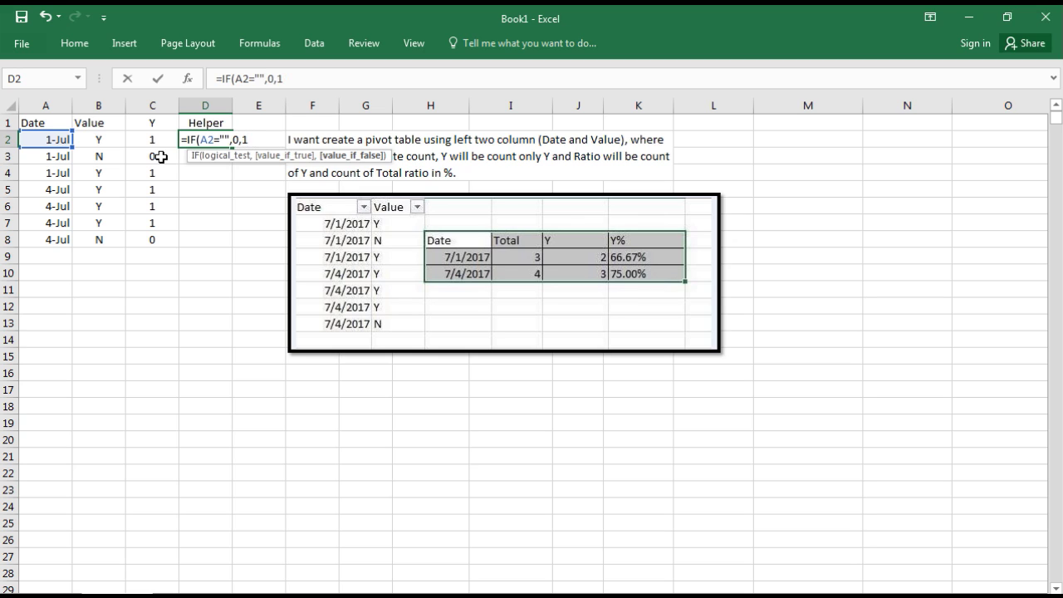
pyautogui.write(')')
pyautogui.press('Return')
pyautogui.press('Up')
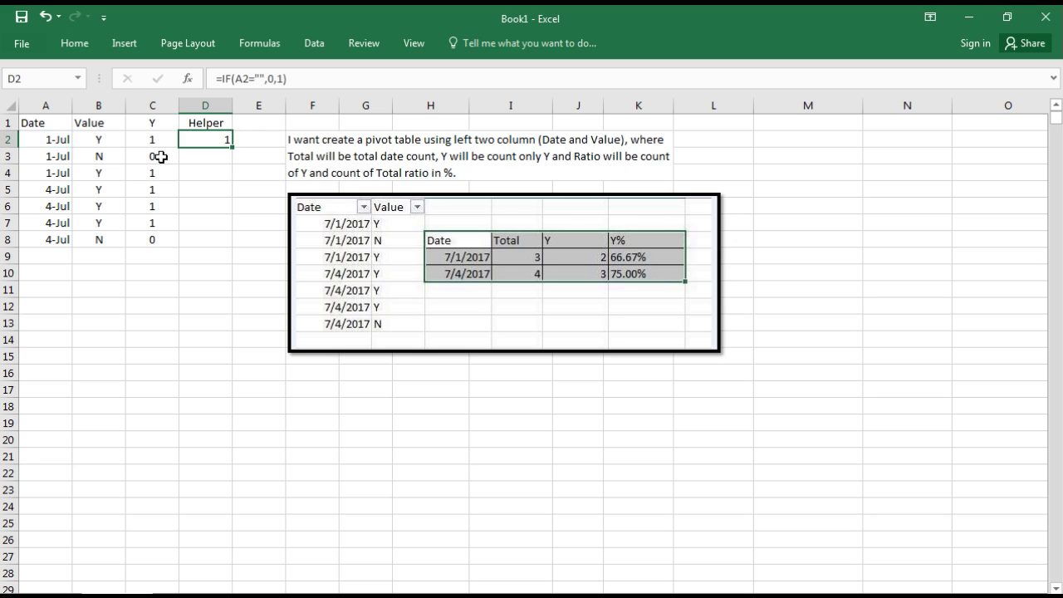
# Fill the Helper formula from D2 down to D8.
pyautogui.moveTo(234, 150); pyautogui.dragTo(220, 245)
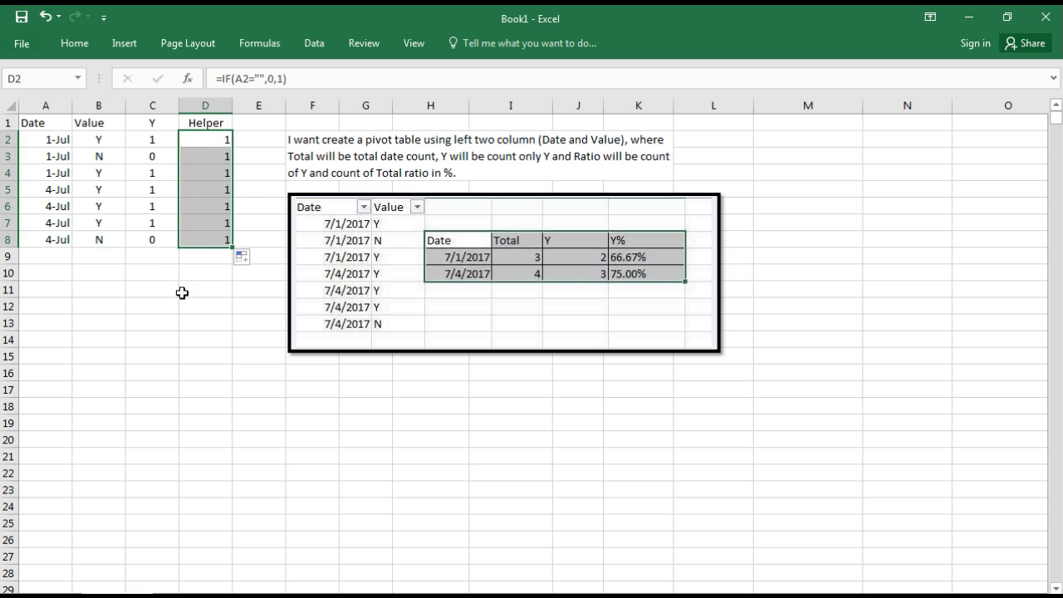
# Insert a PivotTable from the range A1:D8, headings included, placing it on the existing worksheet at cell F16.
pyautogui.click(153, 263)
pyautogui.press('Up')
pyautogui.press('Up')
pyautogui.press('Up')
pyautogui.press('Up')
pyautogui.press('Up')
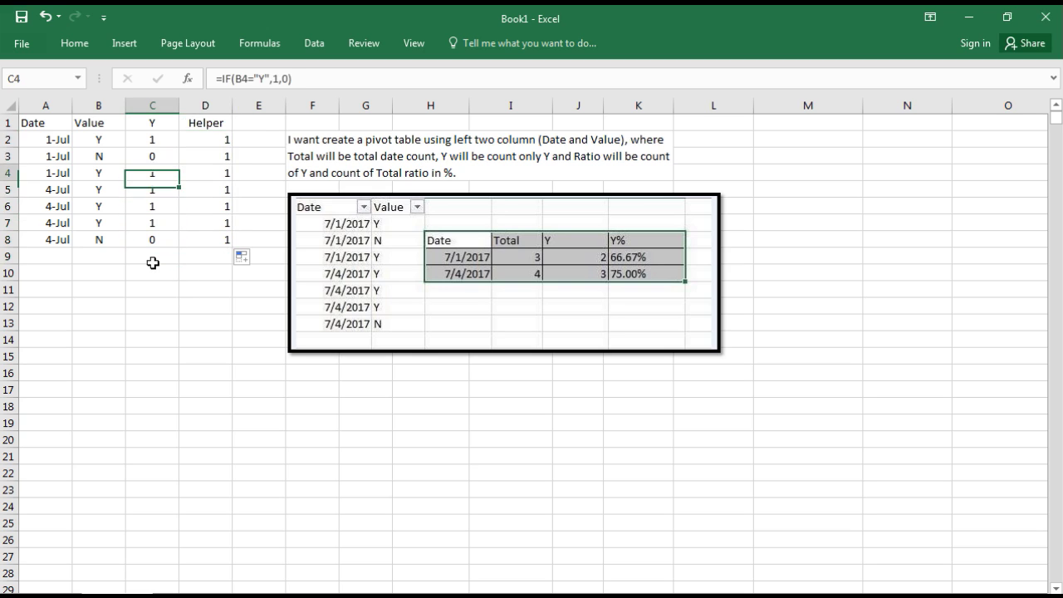
pyautogui.press('Up')
pyautogui.press('Up')
pyautogui.press('Left')
pyautogui.press('Left')
pyautogui.press('Up')
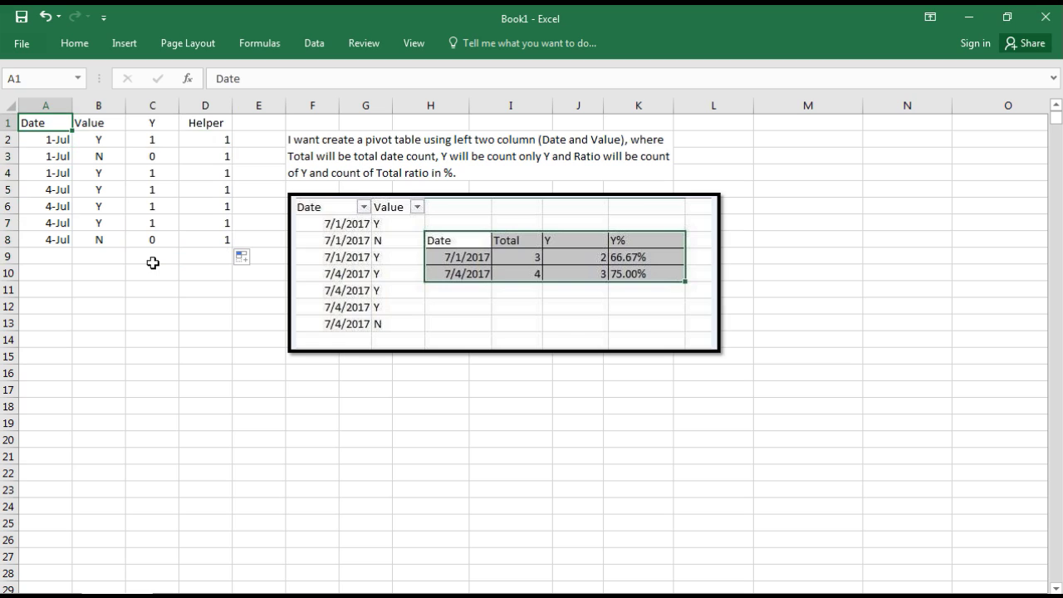
pyautogui.hotkey('shift', 'Right')
pyautogui.hotkey('shift', 'Right')
pyautogui.hotkey('shift', 'Right')
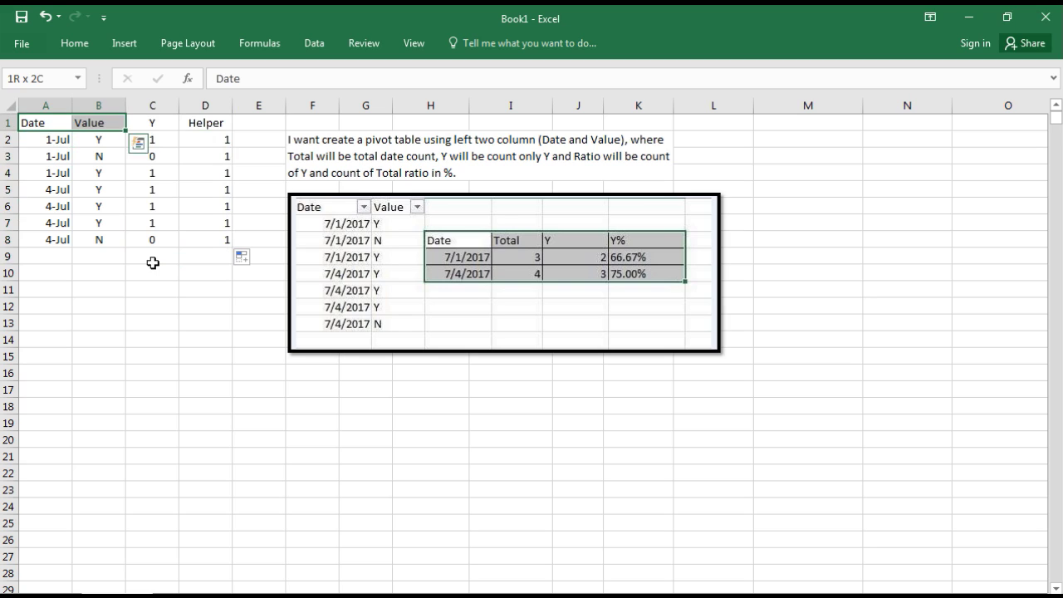
pyautogui.hotkey('shift', 'Left')
pyautogui.hotkey('shift', 'Left')
pyautogui.hotkey('shift', 'Left')
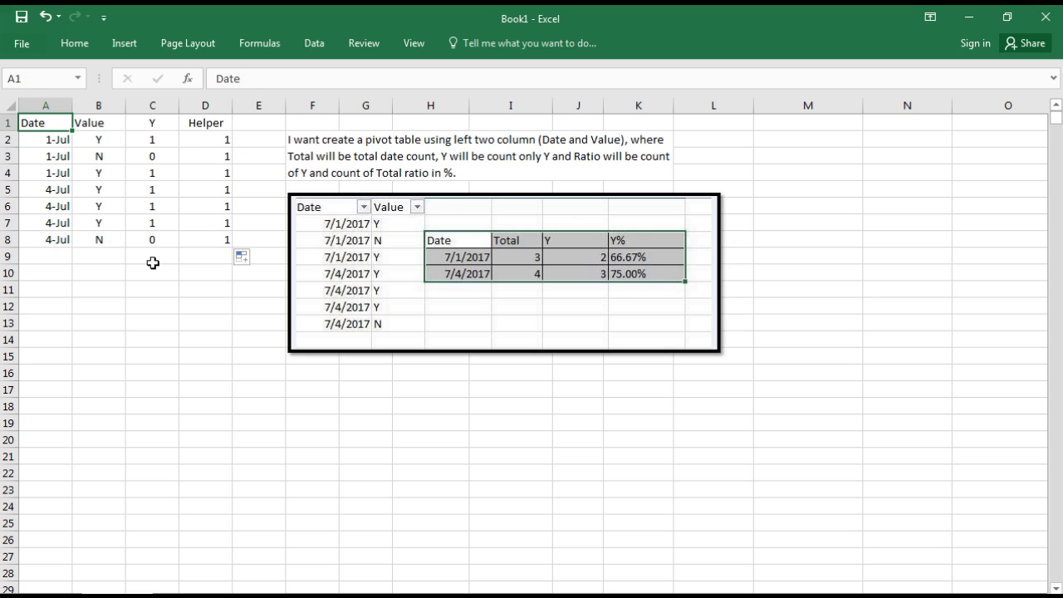
pyautogui.hotkey('shift', 'Down')
pyautogui.hotkey('shift', 'Down')
pyautogui.hotkey('shift', 'Down')
pyautogui.hotkey('shift', 'Down')
pyautogui.hotkey('shift', 'Down')
pyautogui.hotkey('shift', 'Down')
pyautogui.hotkey('shift', 'Down')
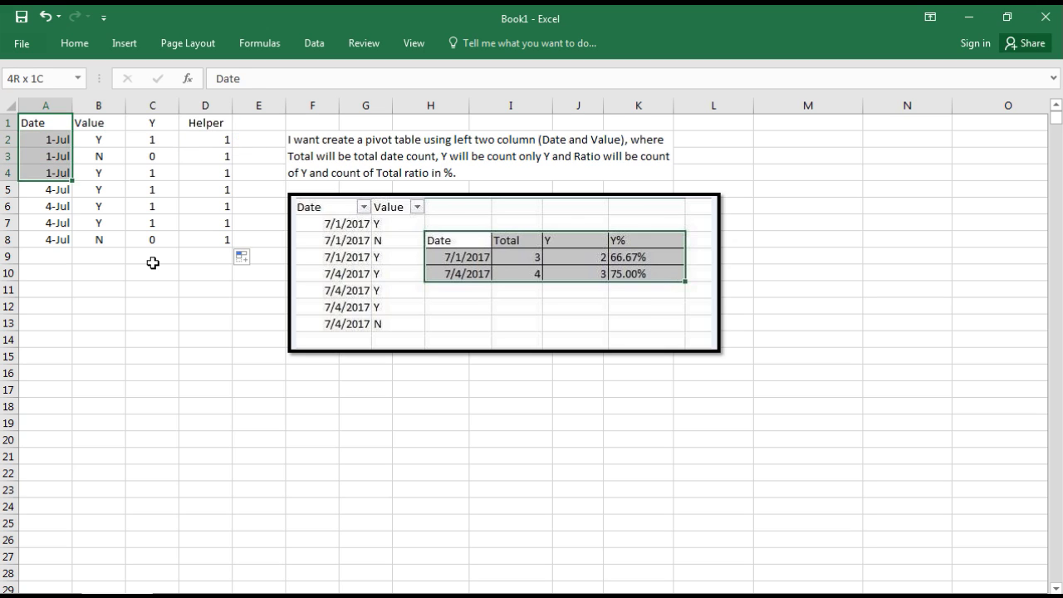
pyautogui.hotkey('shift', 'Right')
pyautogui.hotkey('shift', 'Right')
pyautogui.hotkey('shift', 'Right')
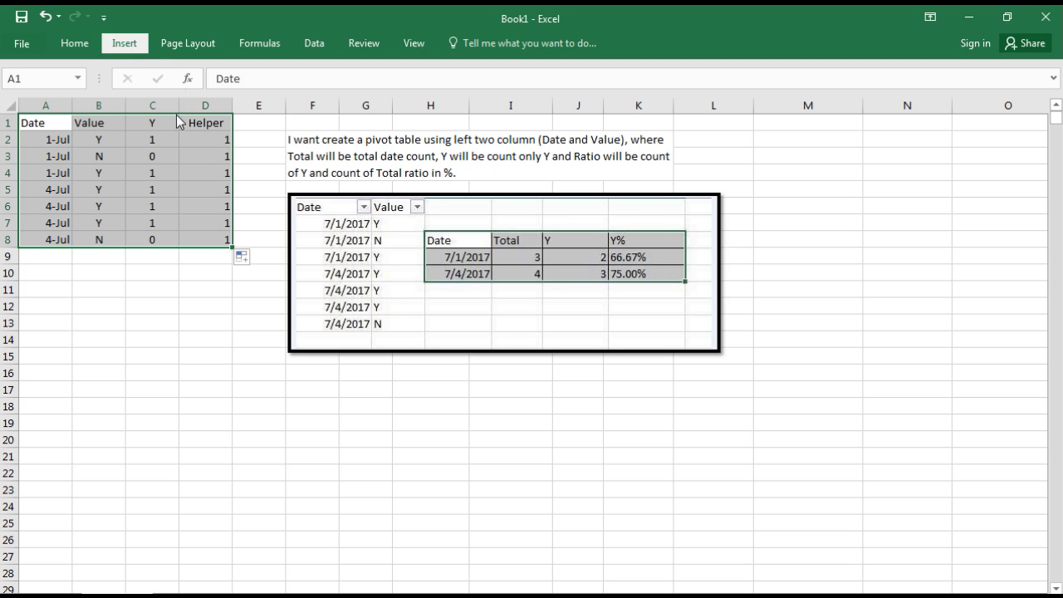
pyautogui.click(131, 46)
pyautogui.click(133, 48)
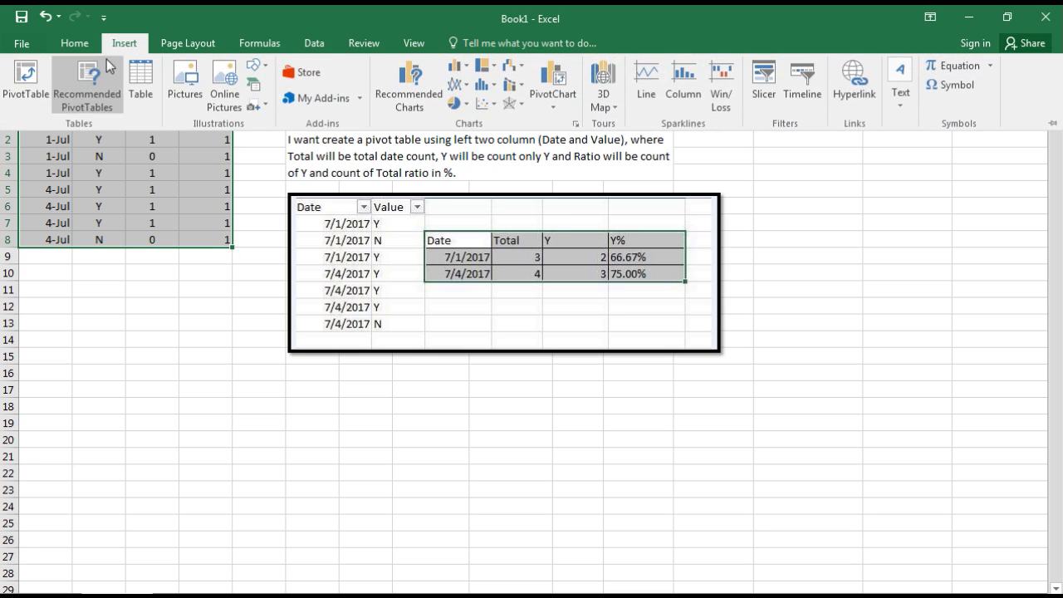
pyautogui.click(26, 82)
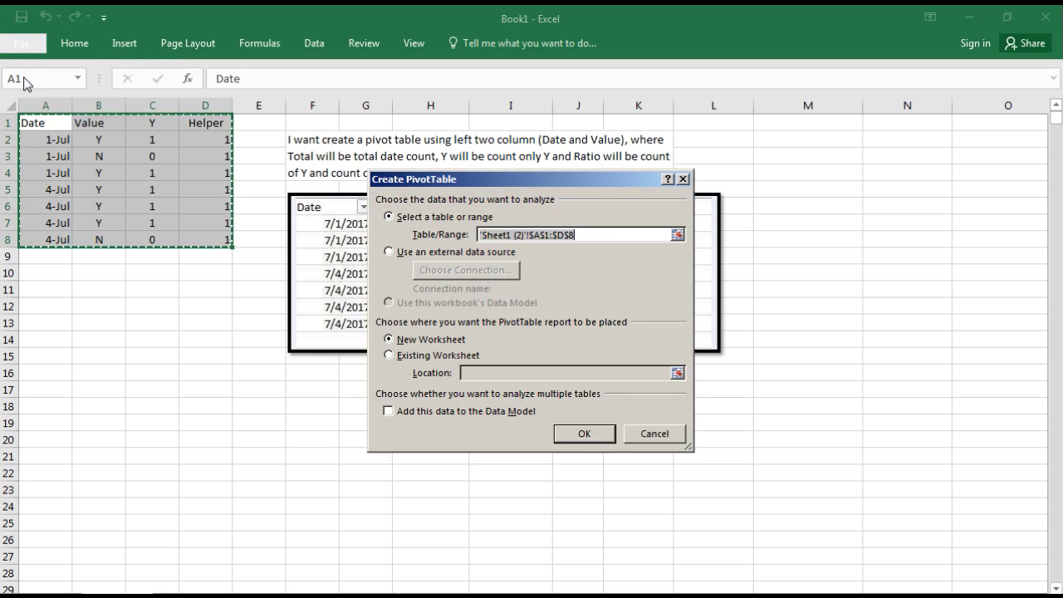
pyautogui.click(415, 355)
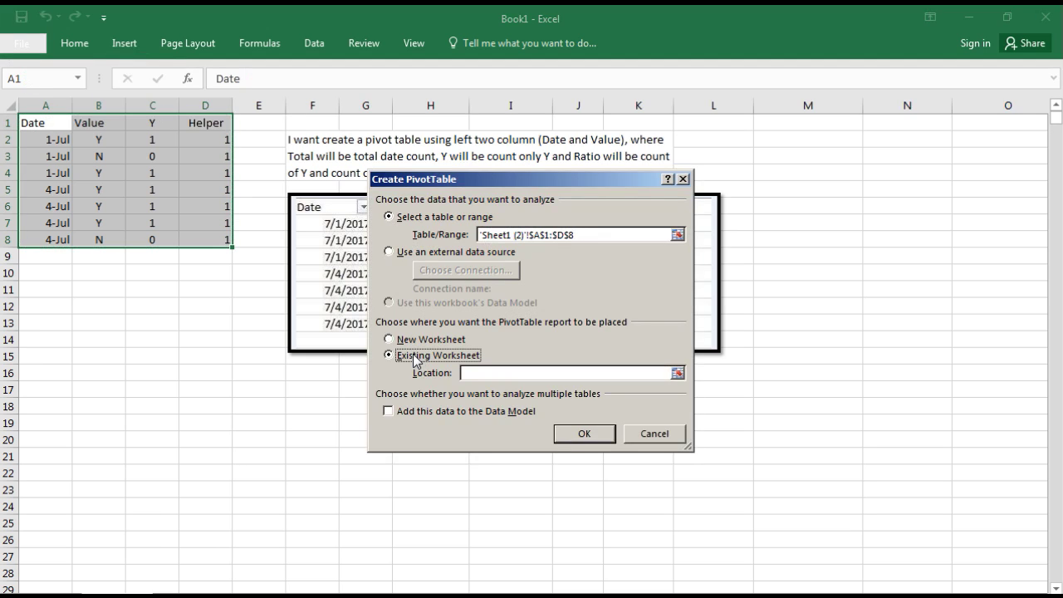
pyautogui.click(677, 373)
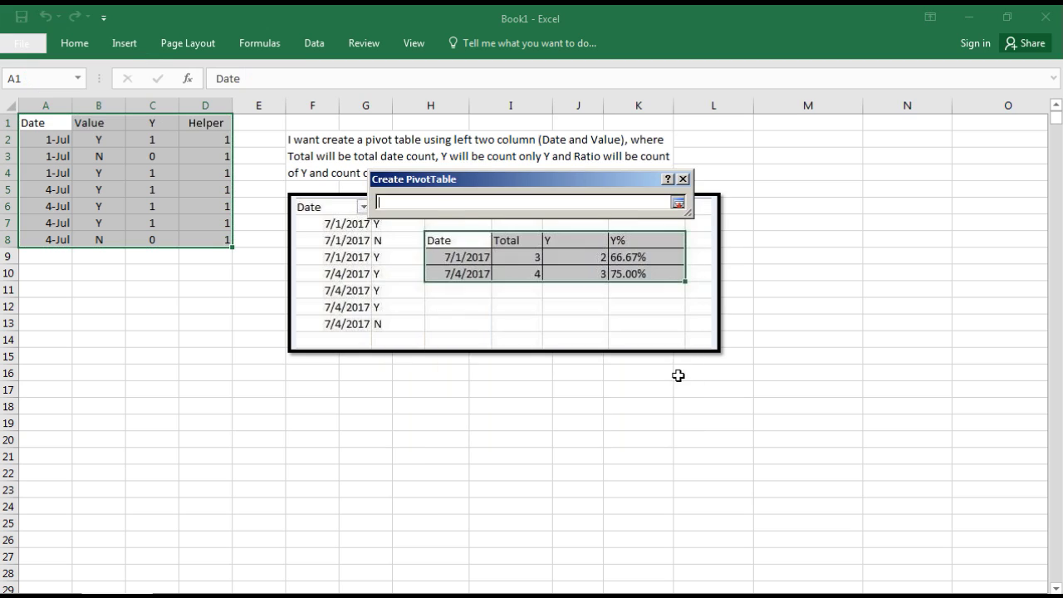
pyautogui.click(363, 400)
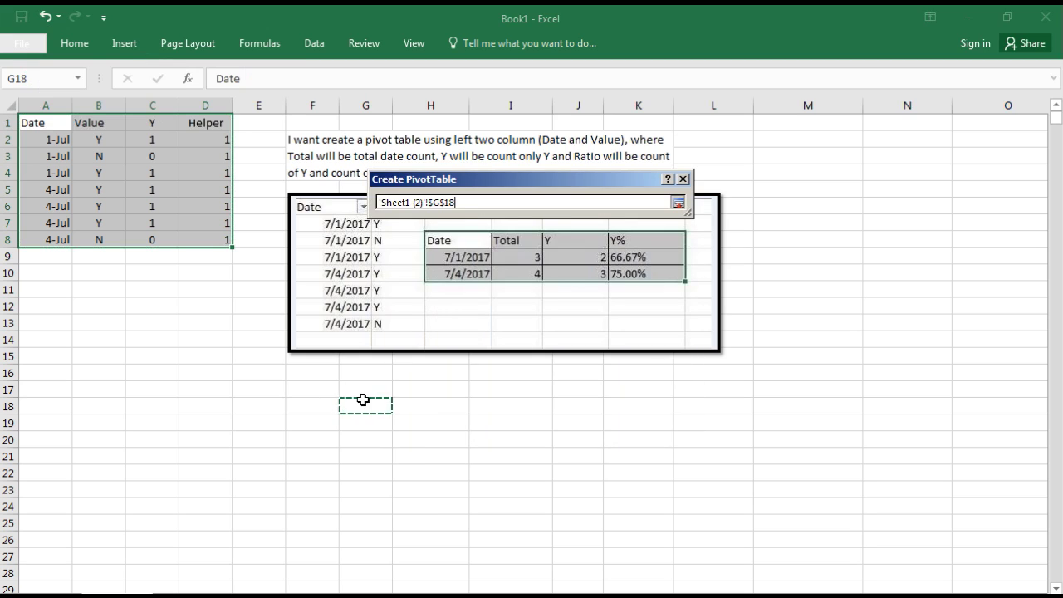
pyautogui.click(325, 377)
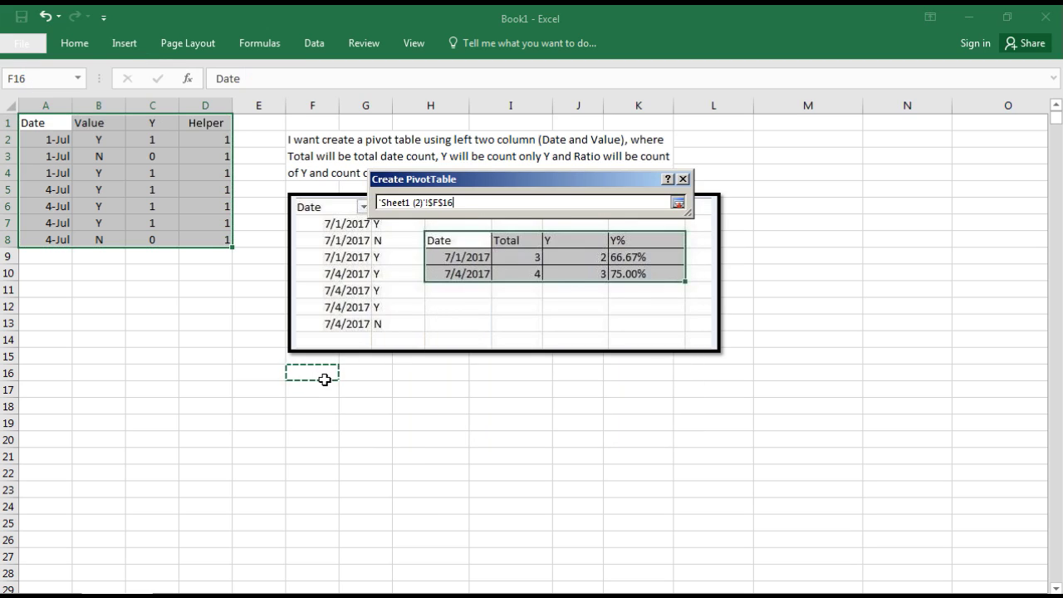
pyautogui.click(679, 203)
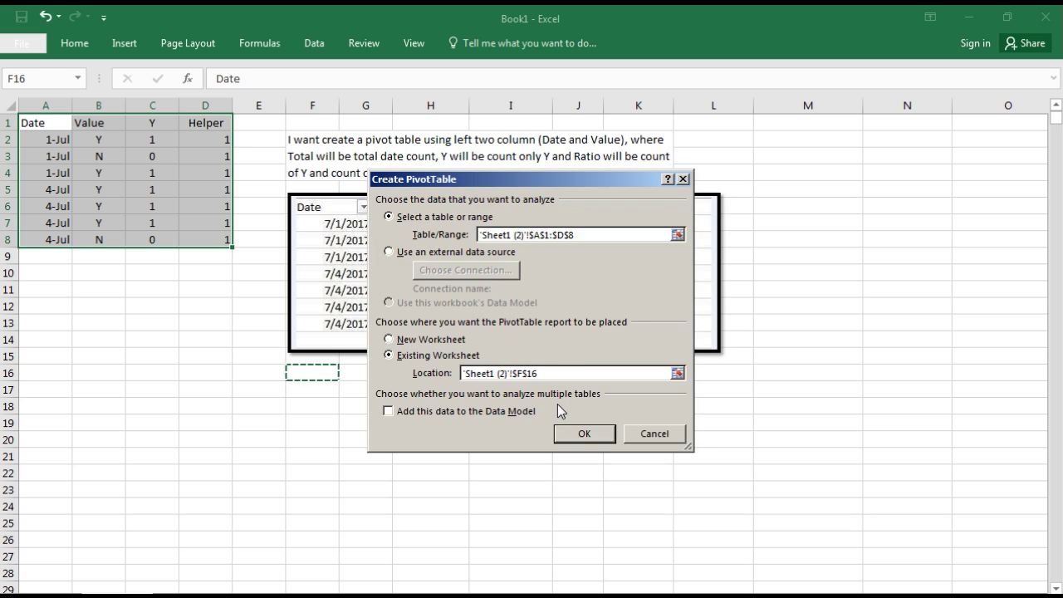
pyautogui.click(585, 433)
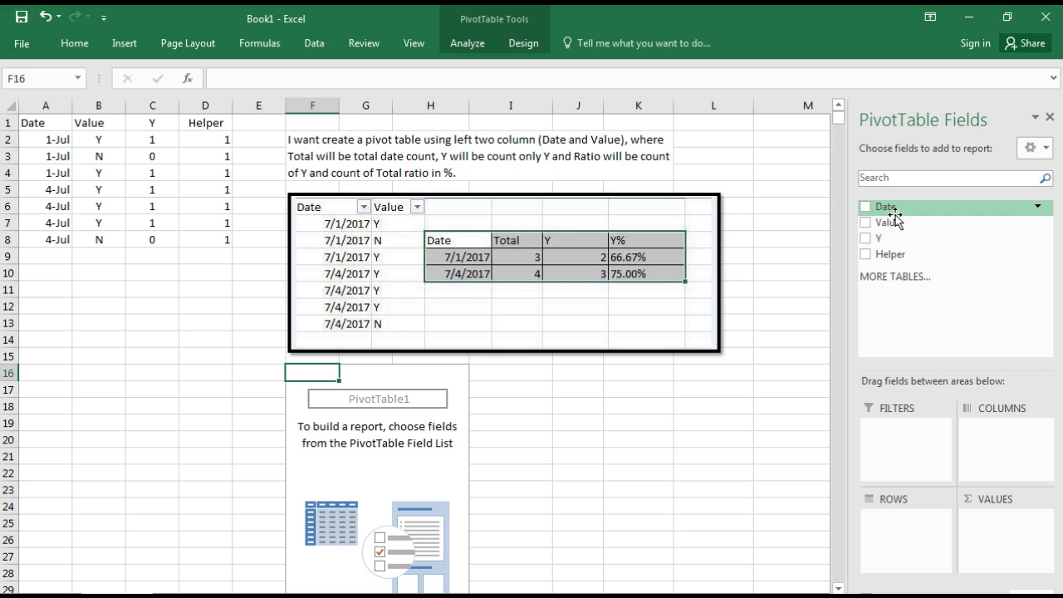
# Build the pivot table with Date in the rows and the sums of Helper and Y as values.
pyautogui.moveTo(899, 210); pyautogui.dragTo(901, 519)
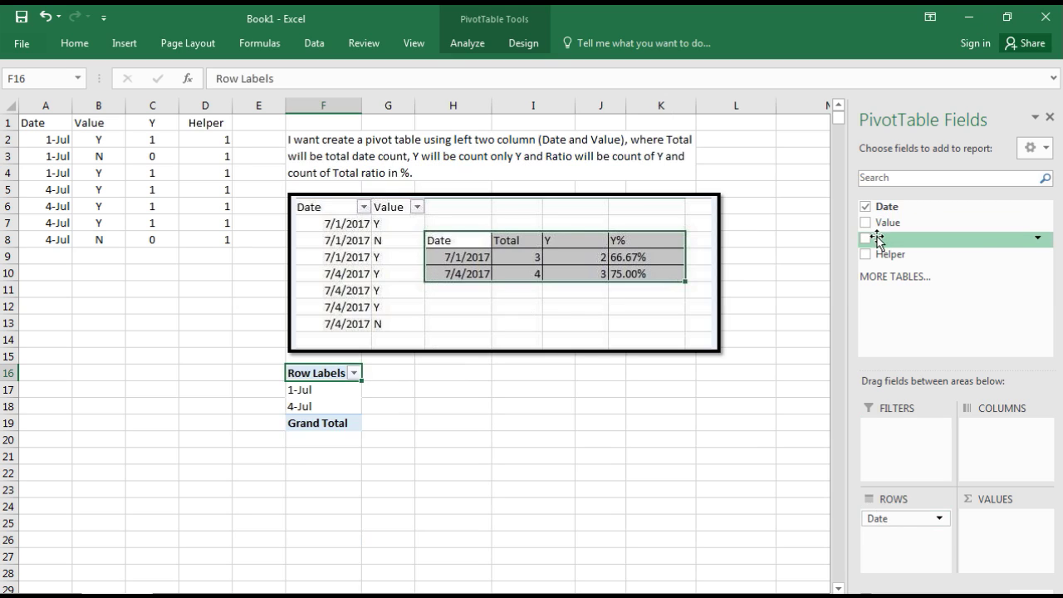
pyautogui.moveTo(877, 240); pyautogui.dragTo(987, 520)
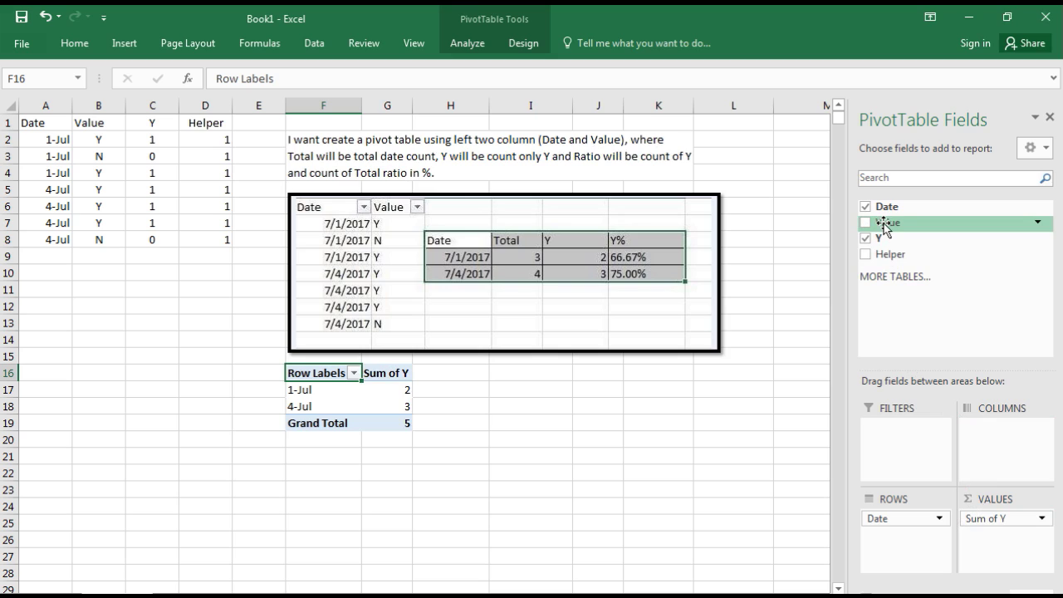
pyautogui.moveTo(885, 230); pyautogui.dragTo(603, 404)
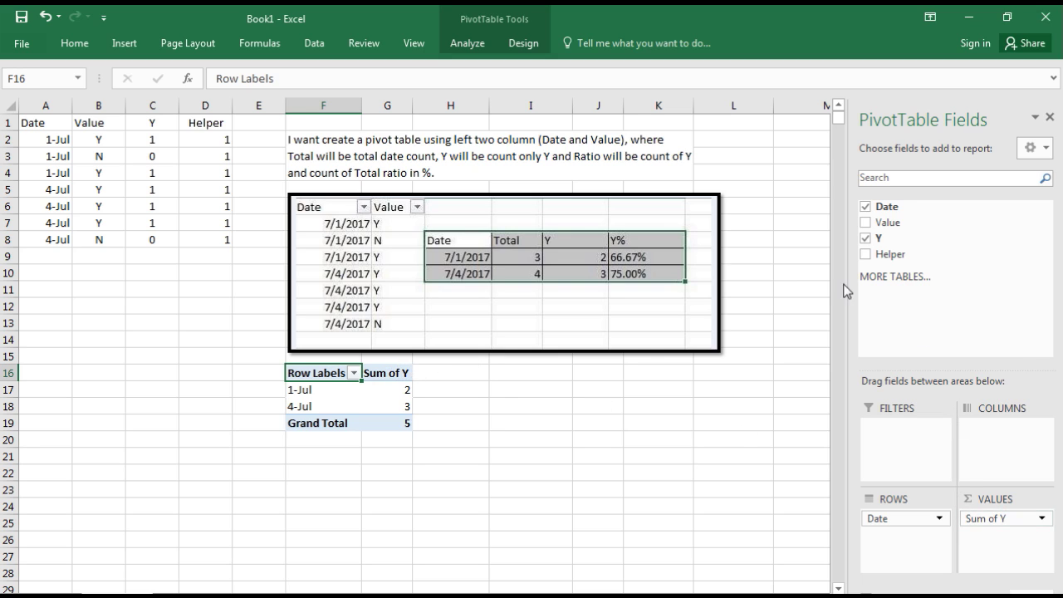
pyautogui.moveTo(880, 255); pyautogui.dragTo(987, 519)
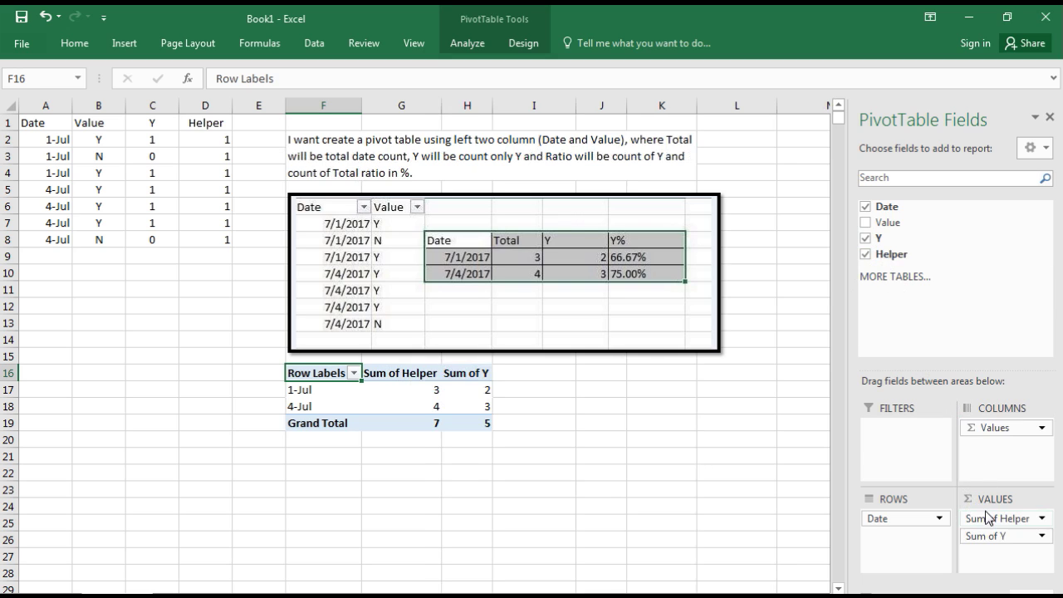
pyautogui.click(426, 378)
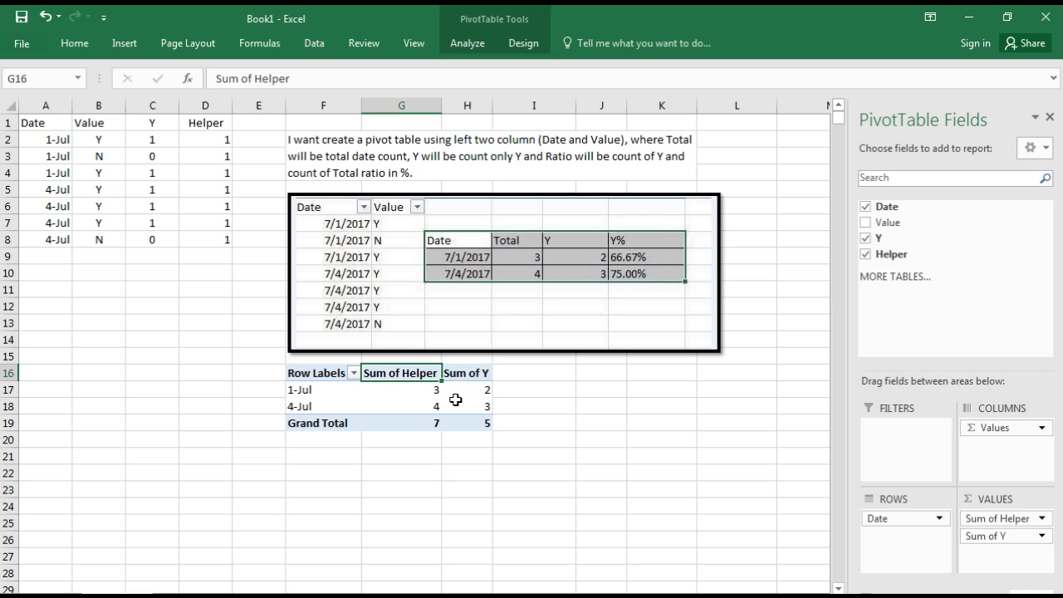
pyautogui.click(480, 50)
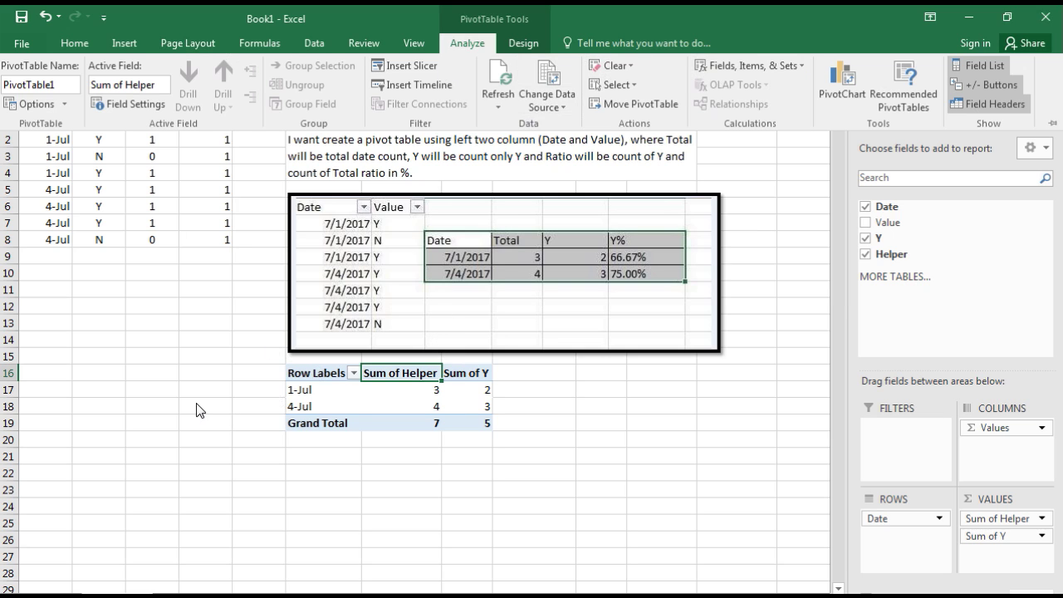
pyautogui.press('Escape')
pyautogui.click(336, 394)
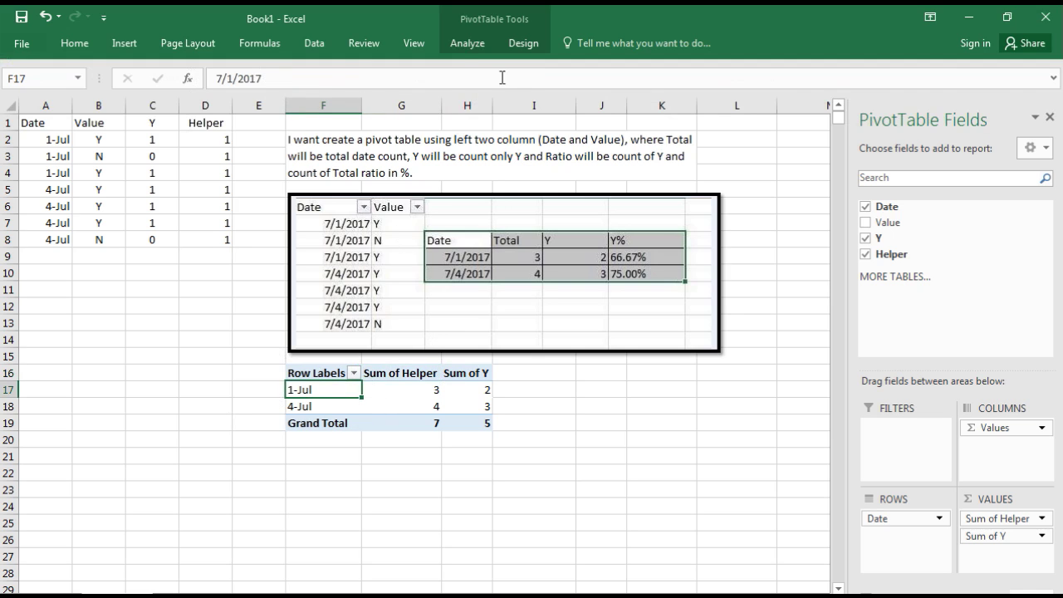
pyautogui.click(467, 46)
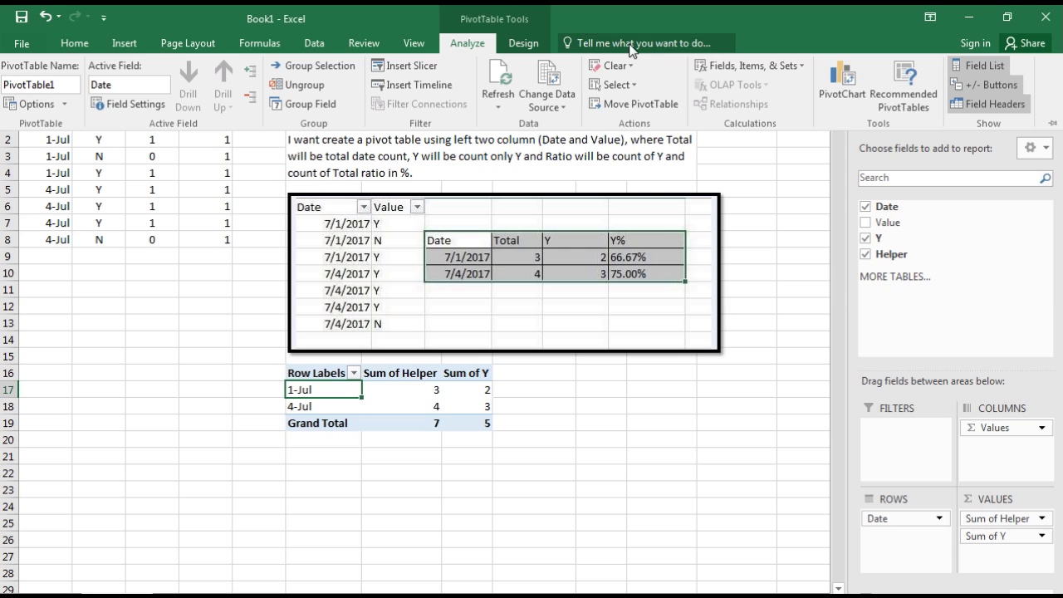
pyautogui.click(769, 70)
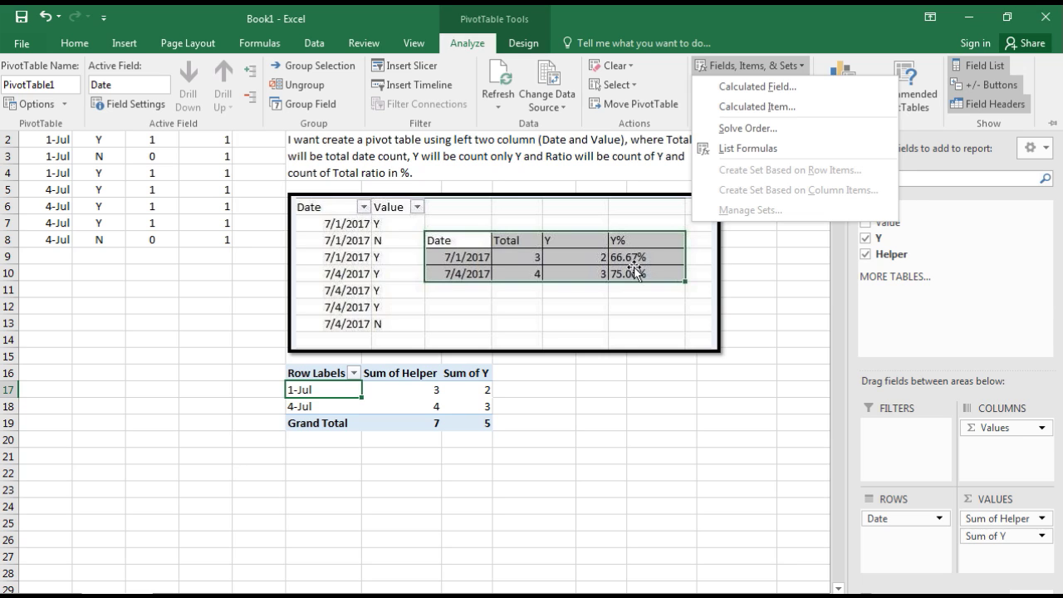
pyautogui.click(501, 425)
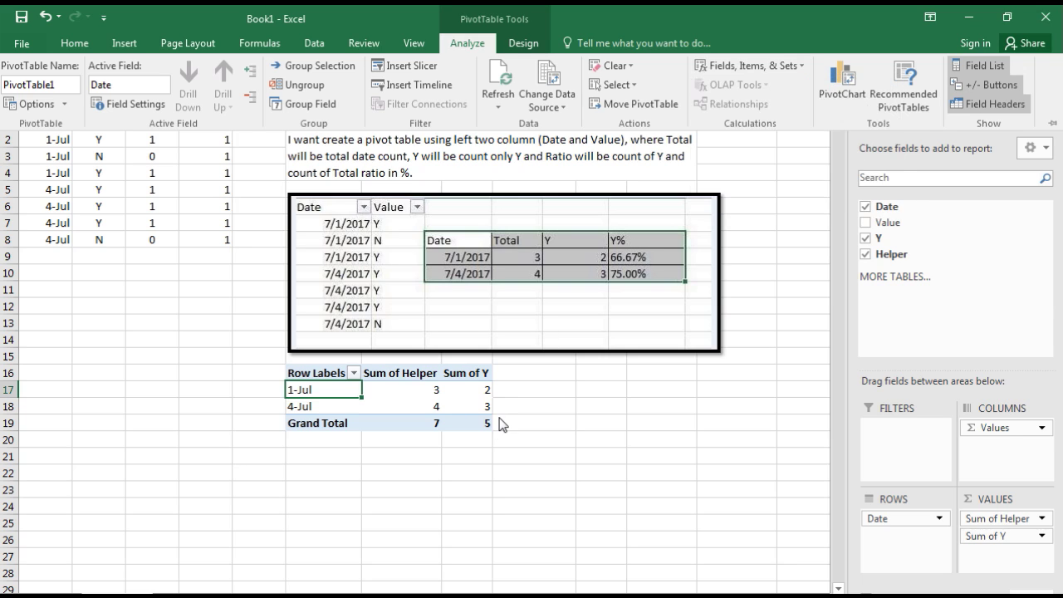
# Rename the pivot table's Sum of Helper heading to Total.
pyautogui.click(417, 377)
pyautogui.click(400, 368)
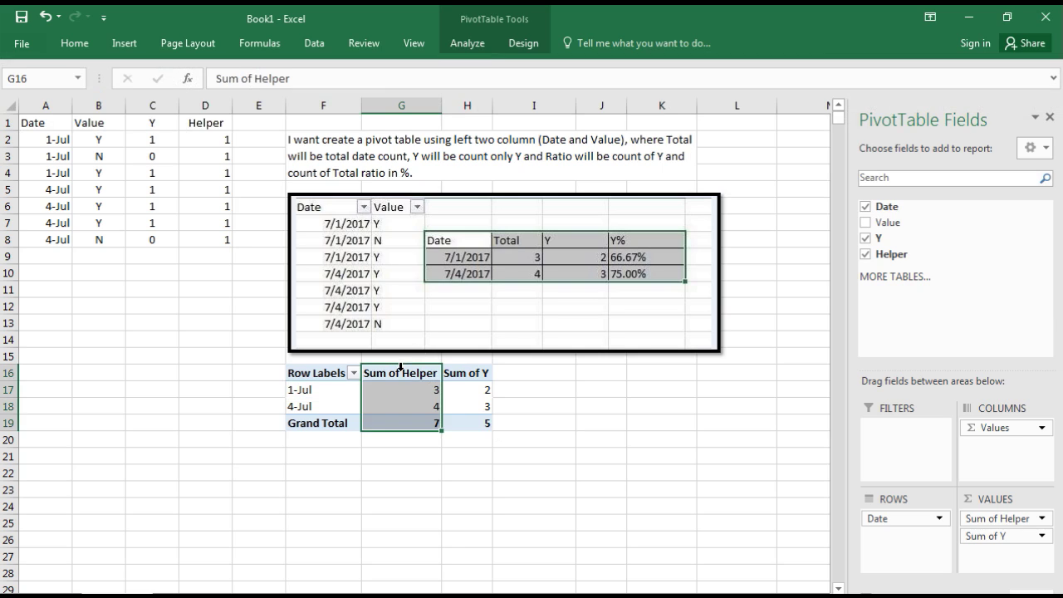
pyautogui.click(389, 380)
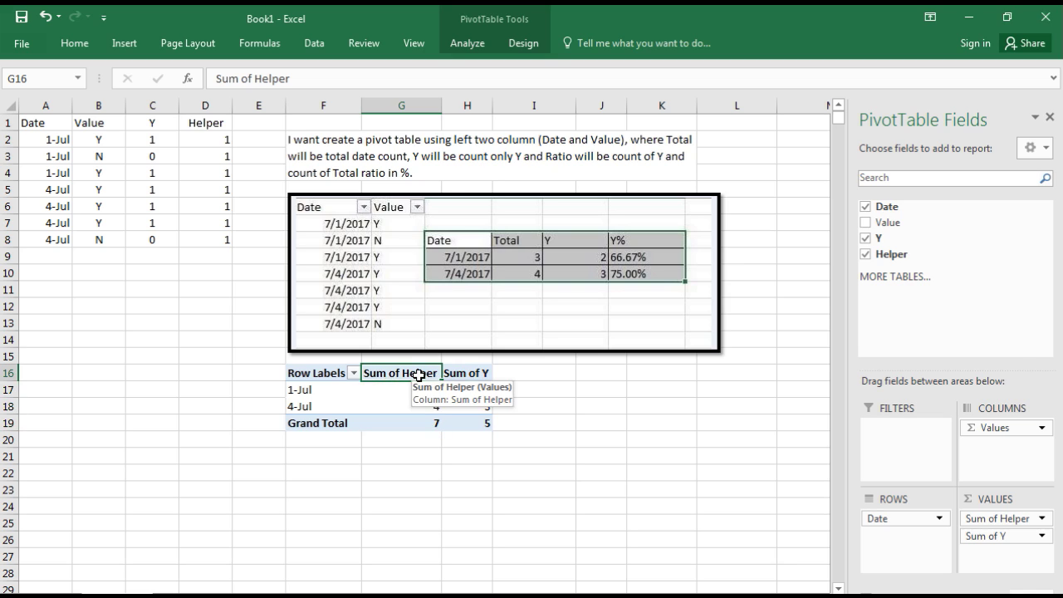
pyautogui.write('Total')
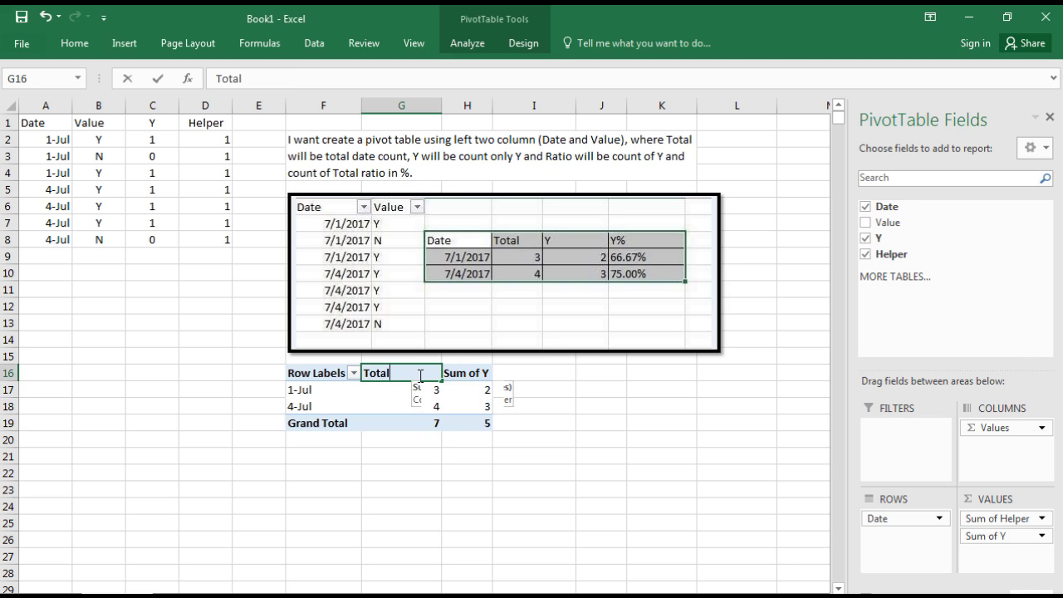
# Rename the pivot table's Sum of Y heading to Y.
pyautogui.click(482, 373)
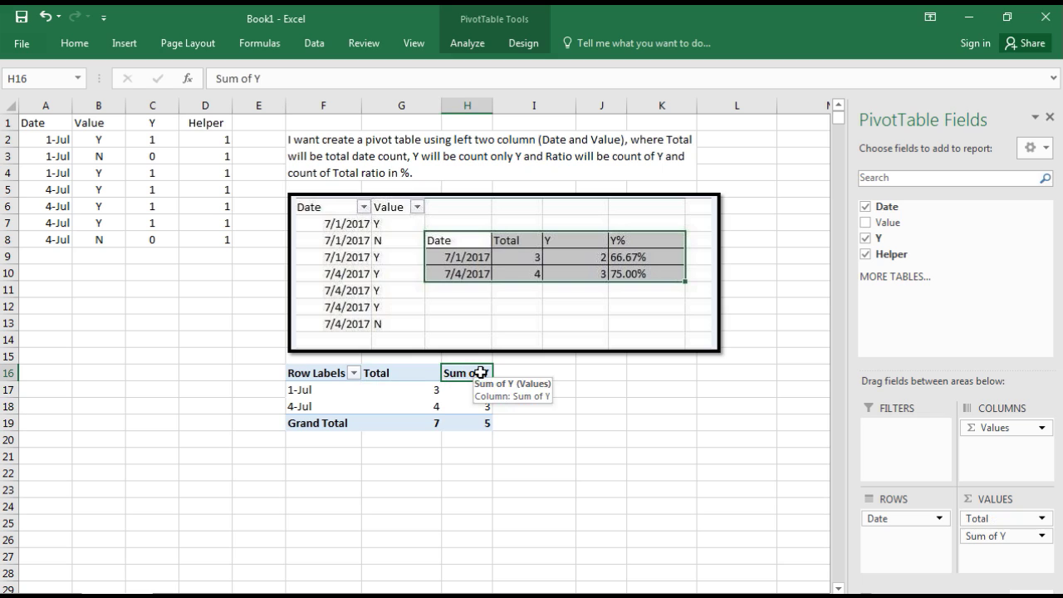
pyautogui.write('Y')
pyautogui.click(448, 406)
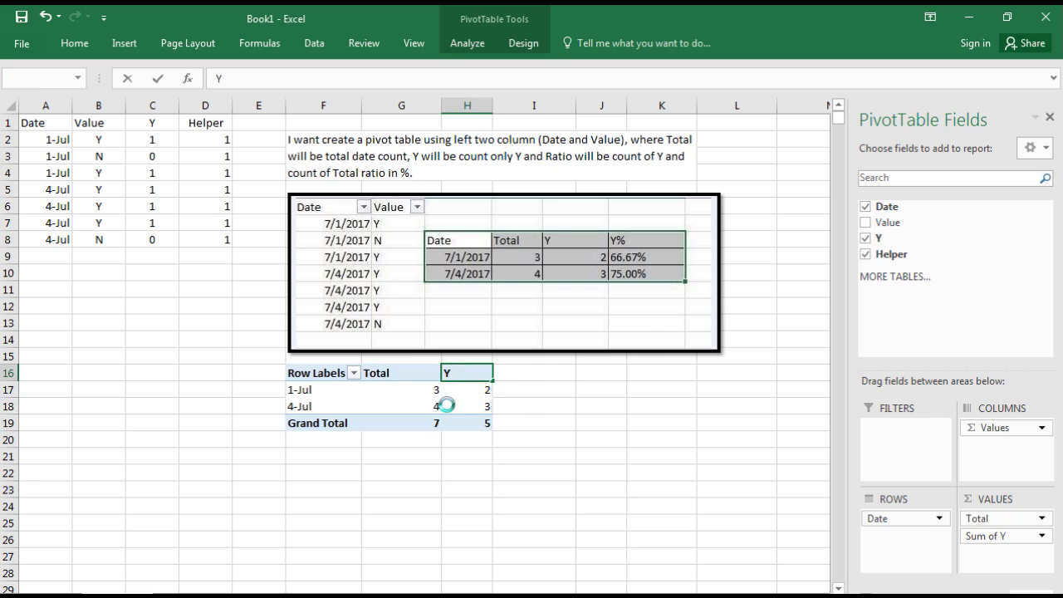
pyautogui.click(535, 365)
pyautogui.press('Return')
pyautogui.click(461, 368)
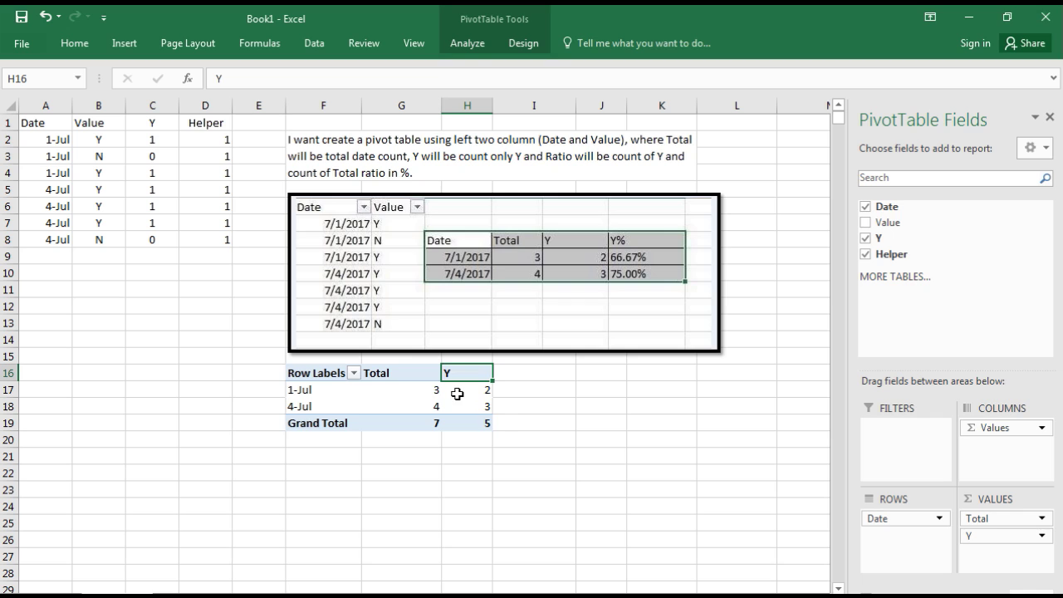
# Add a calculated field named Y% to the pivot table, using the formula = Y/ Helper.
pyautogui.click(466, 43)
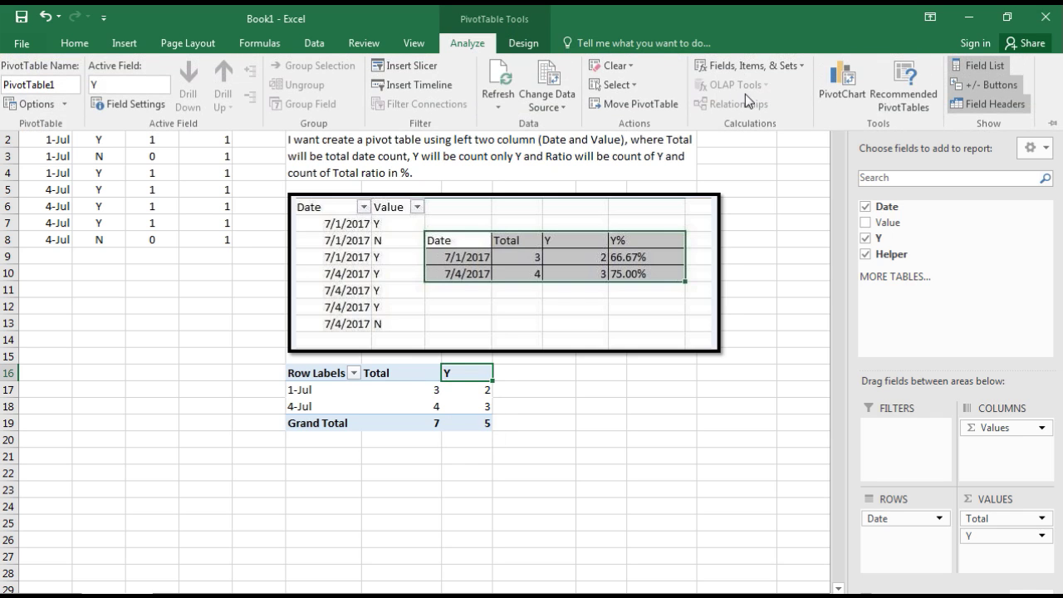
pyautogui.click(778, 67)
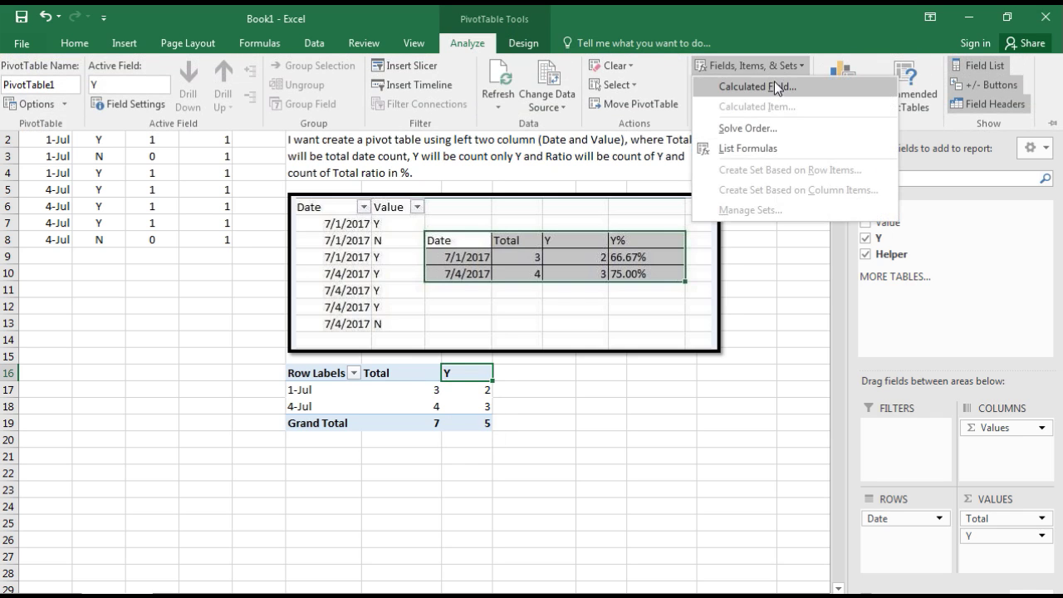
pyautogui.click(772, 87)
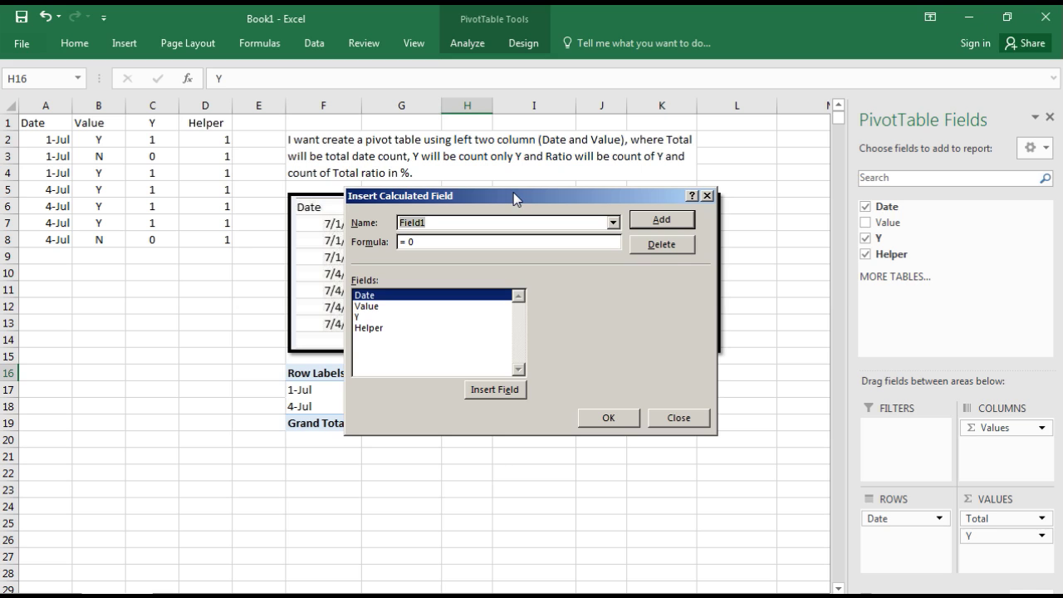
pyautogui.moveTo(513, 193); pyautogui.dragTo(422, 167)
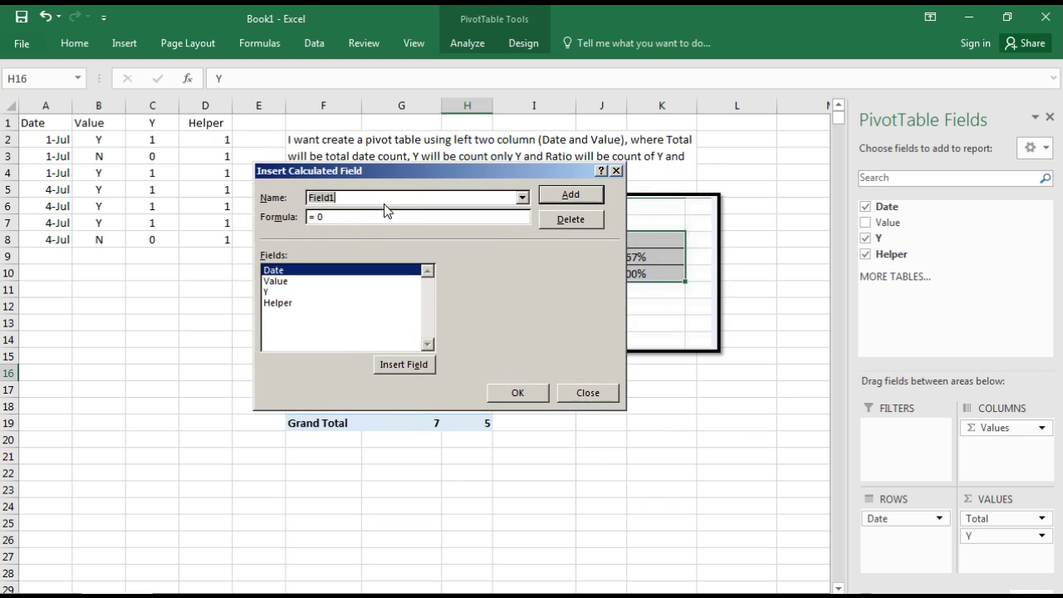
pyautogui.moveTo(384, 210)
pyautogui.mouseDown()
pyautogui.moveTo(420, 173)
pyautogui.moveTo(344, 211)
pyautogui.moveTo(387, 231)
pyautogui.mouseUp()
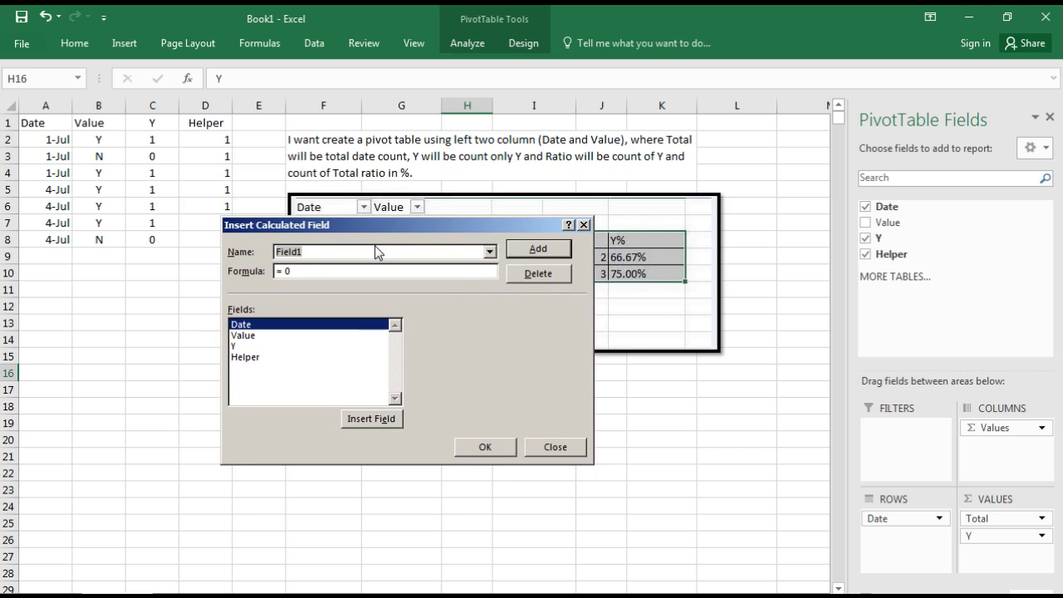
pyautogui.write('Y')
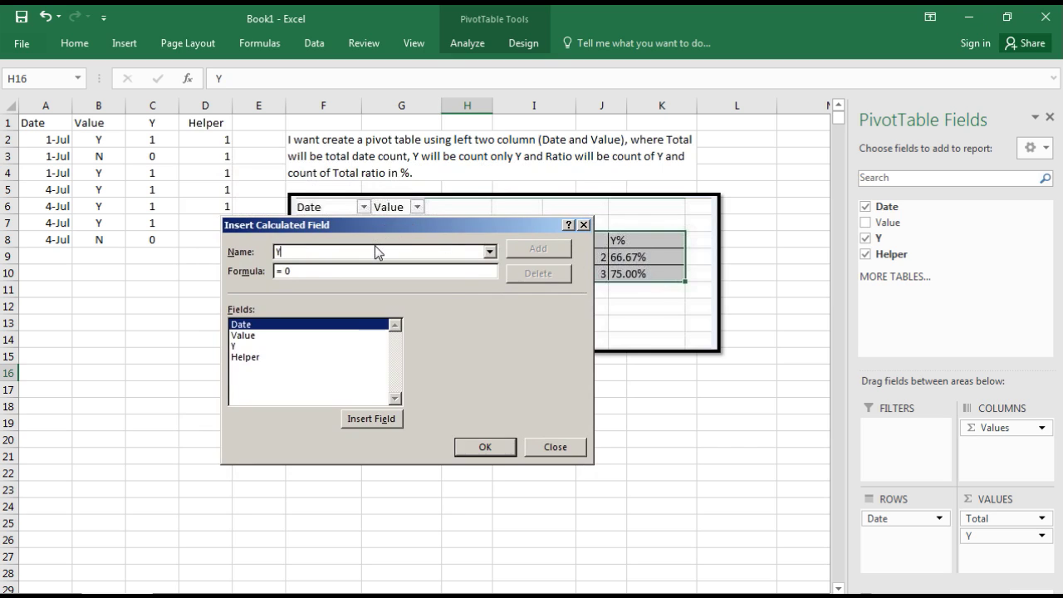
pyautogui.write('%')
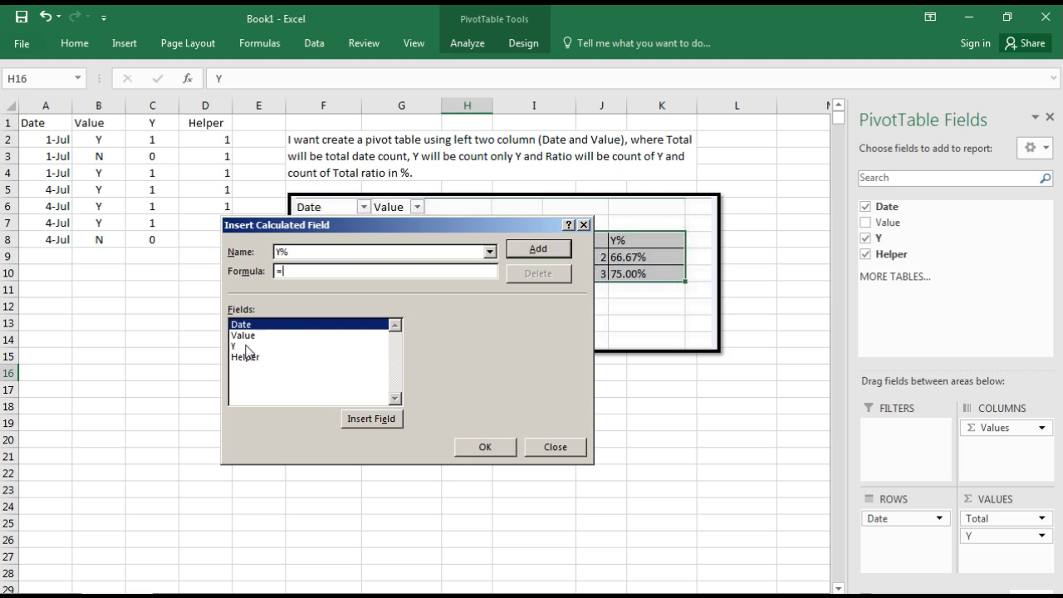
pyautogui.doubleClick(247, 346)
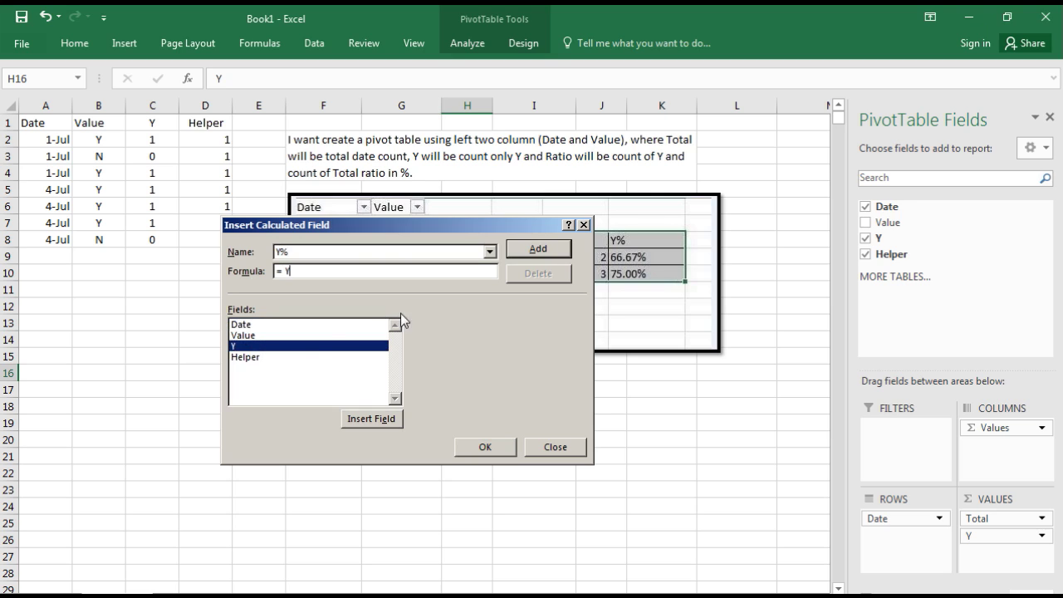
pyautogui.write('/')
pyautogui.click(315, 358)
pyautogui.doubleClick(315, 358)
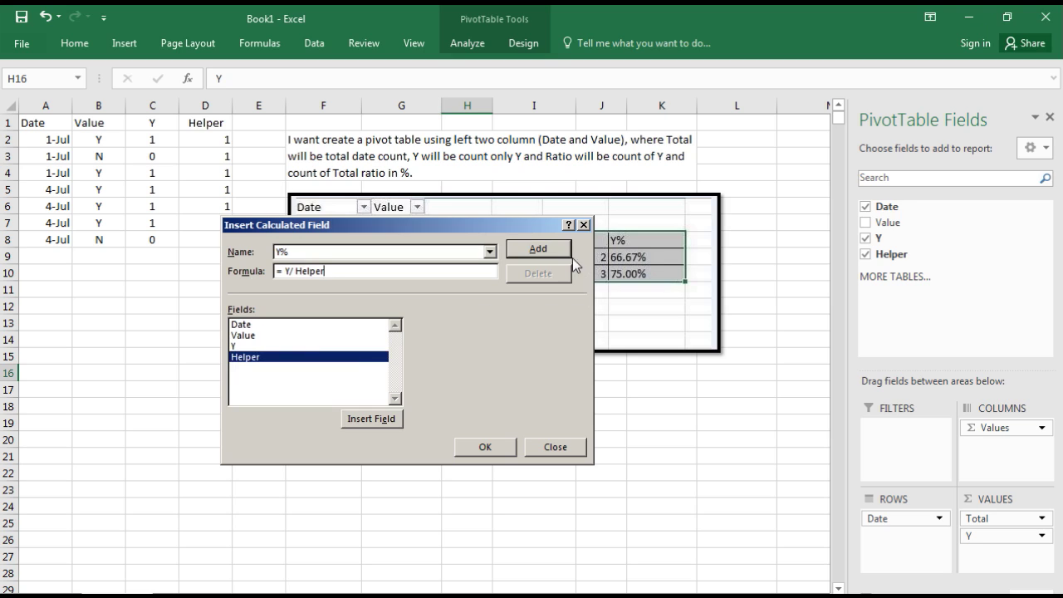
pyautogui.click(546, 251)
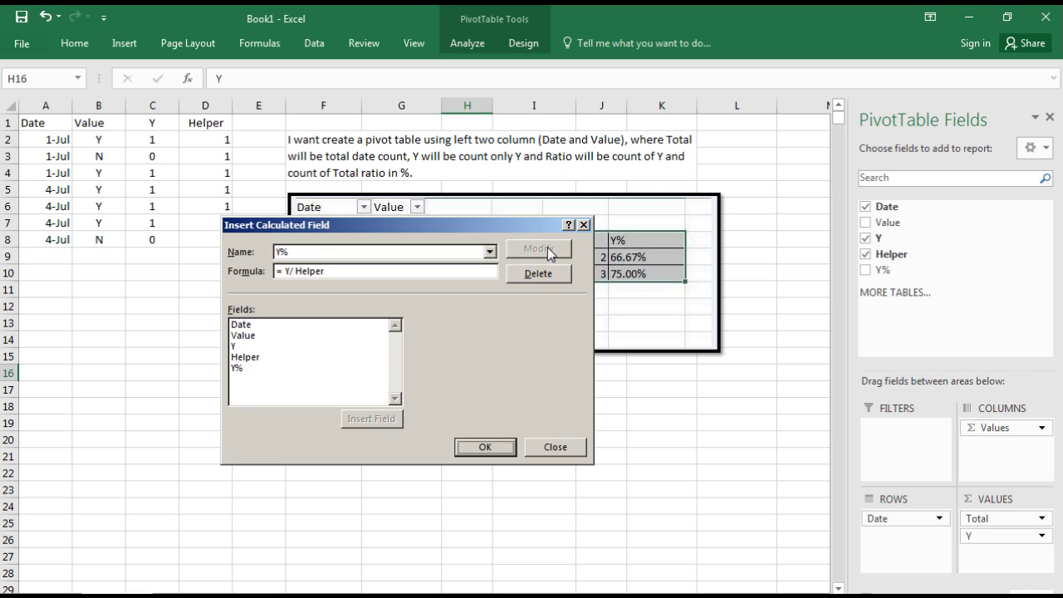
pyautogui.click(501, 452)
pyautogui.click(490, 449)
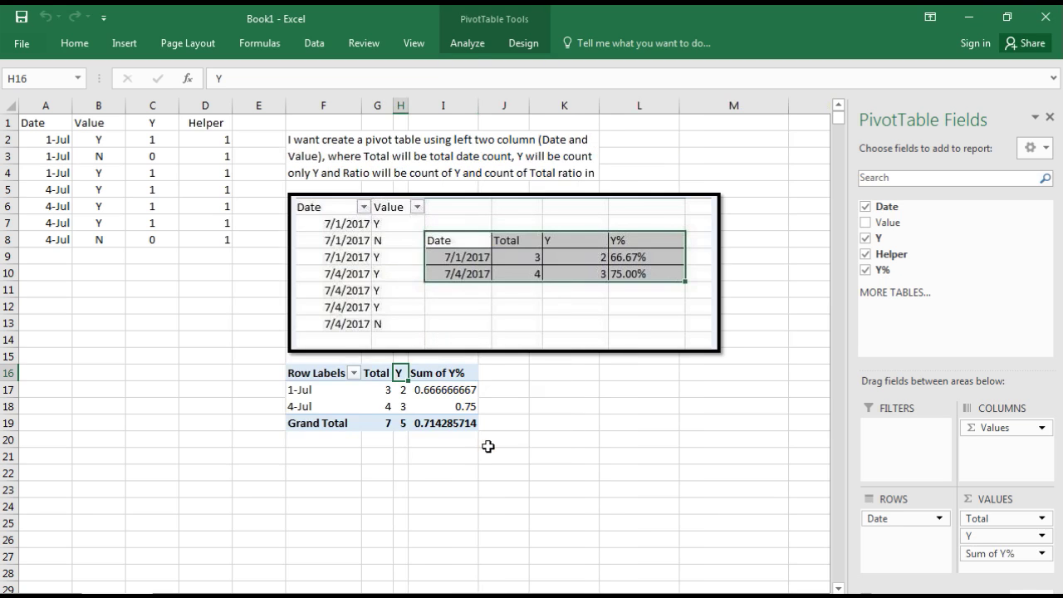
# Format the pivot table's Sum of Y% value field as a percentage with 2 decimal places.
pyautogui.click(456, 394)
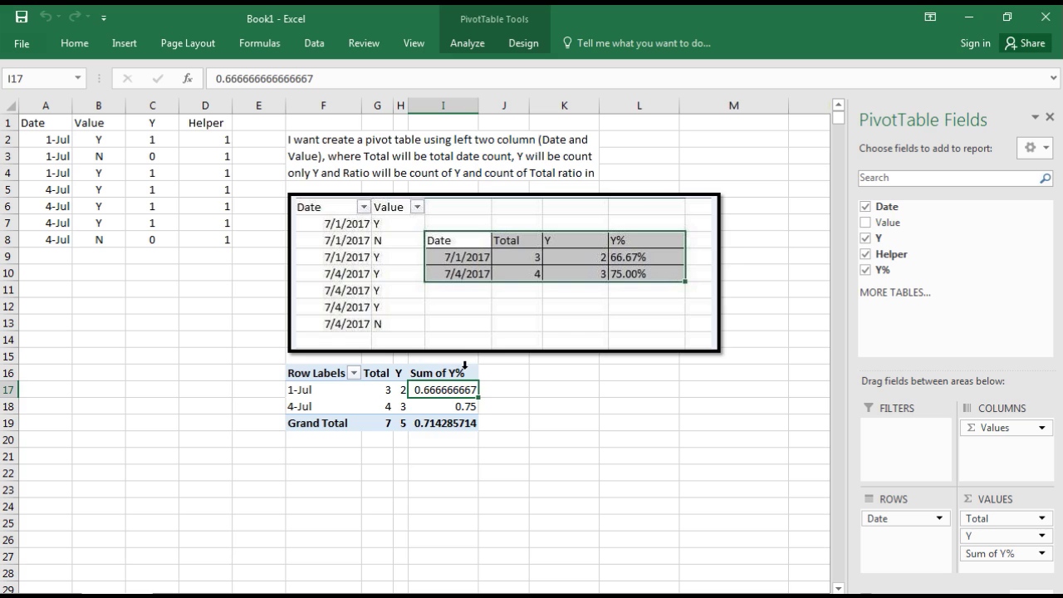
pyautogui.click(465, 366)
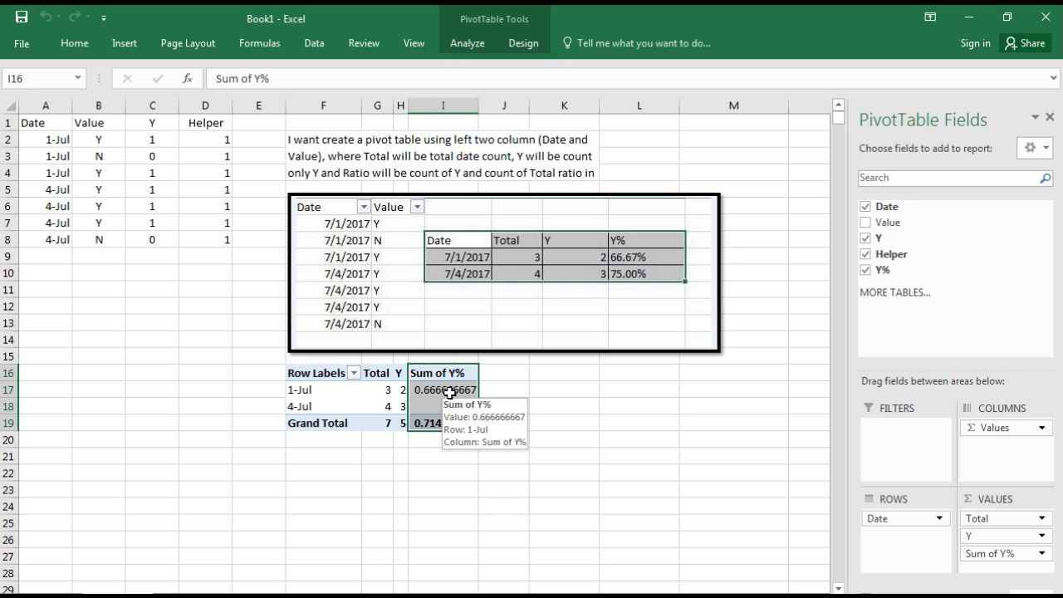
pyautogui.click(448, 391)
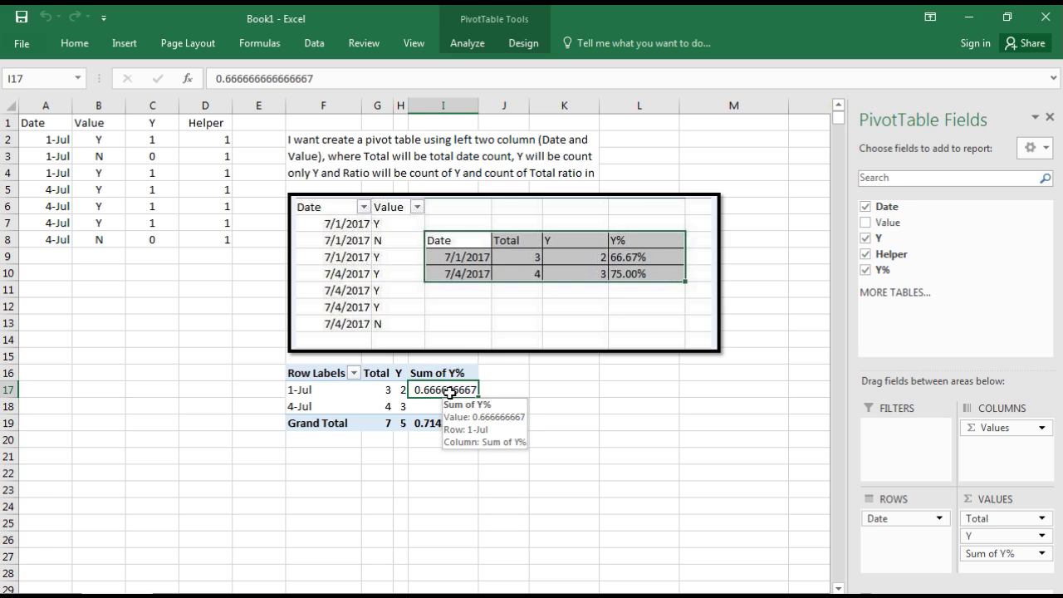
pyautogui.rightClick(450, 393)
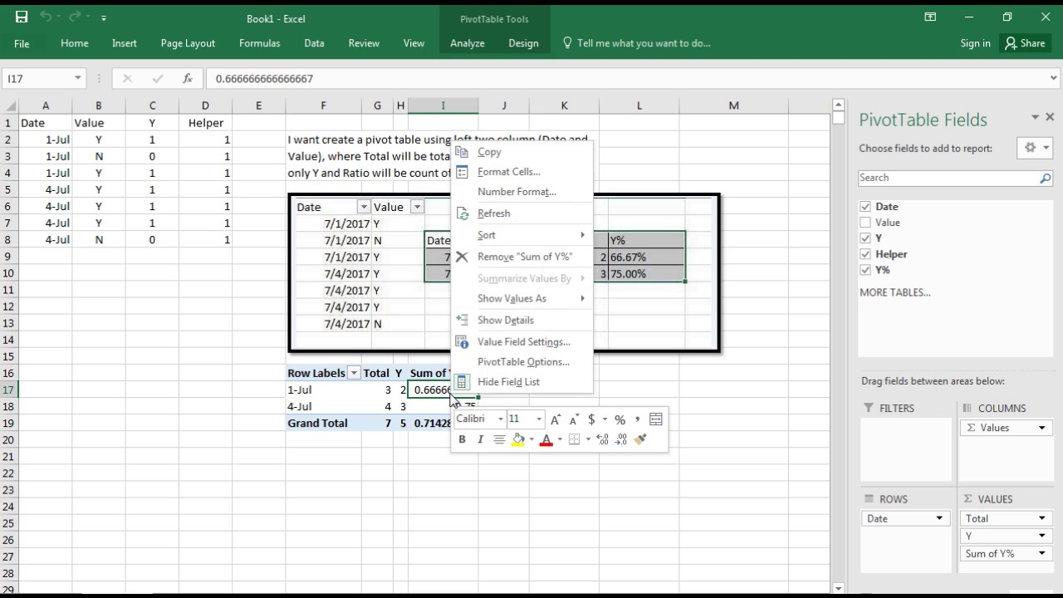
pyautogui.click(501, 351)
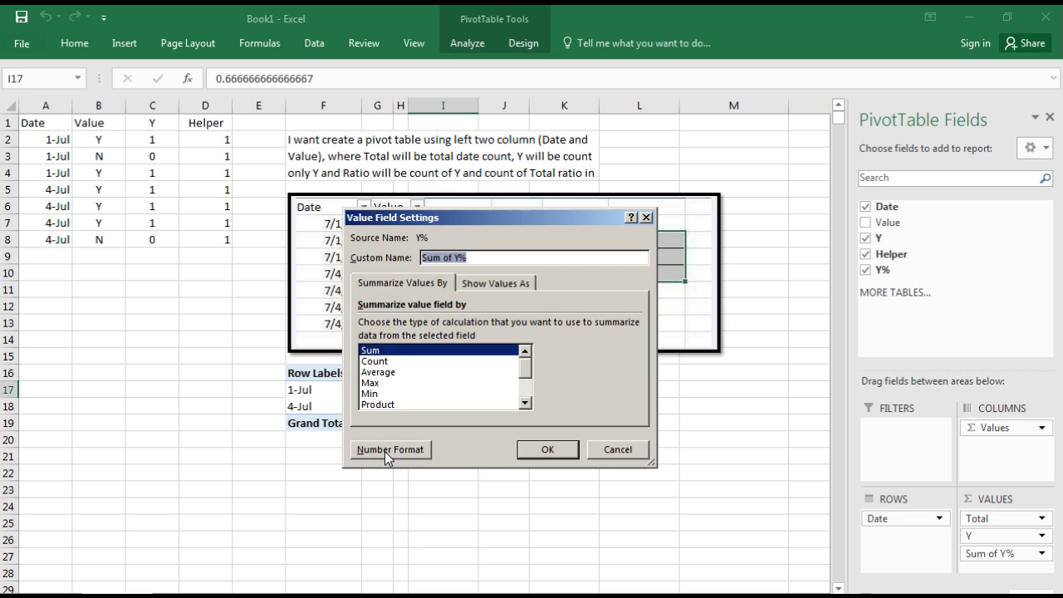
pyautogui.click(384, 451)
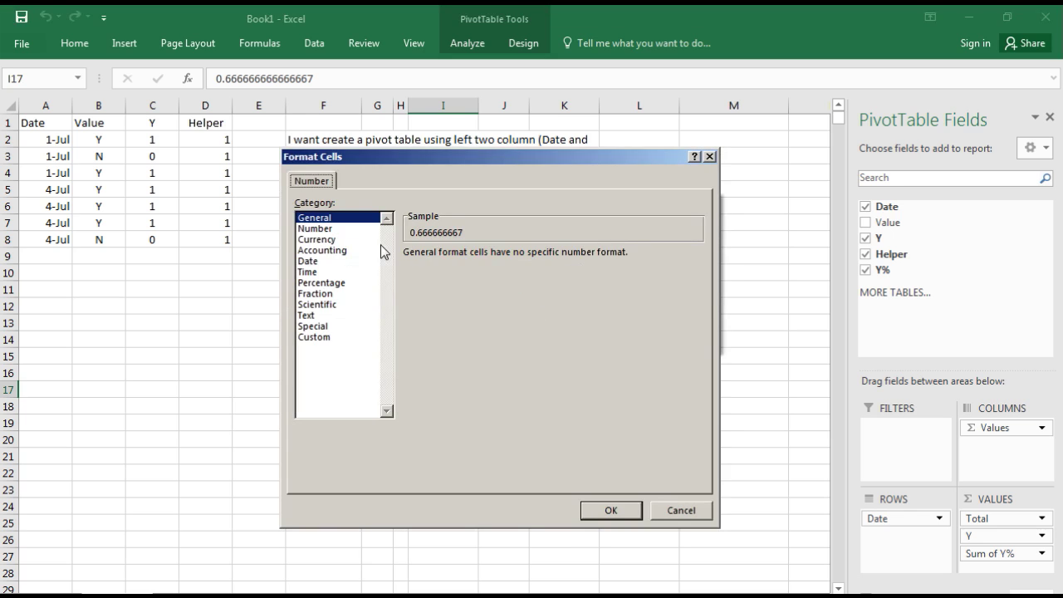
pyautogui.click(319, 239)
pyautogui.click(316, 229)
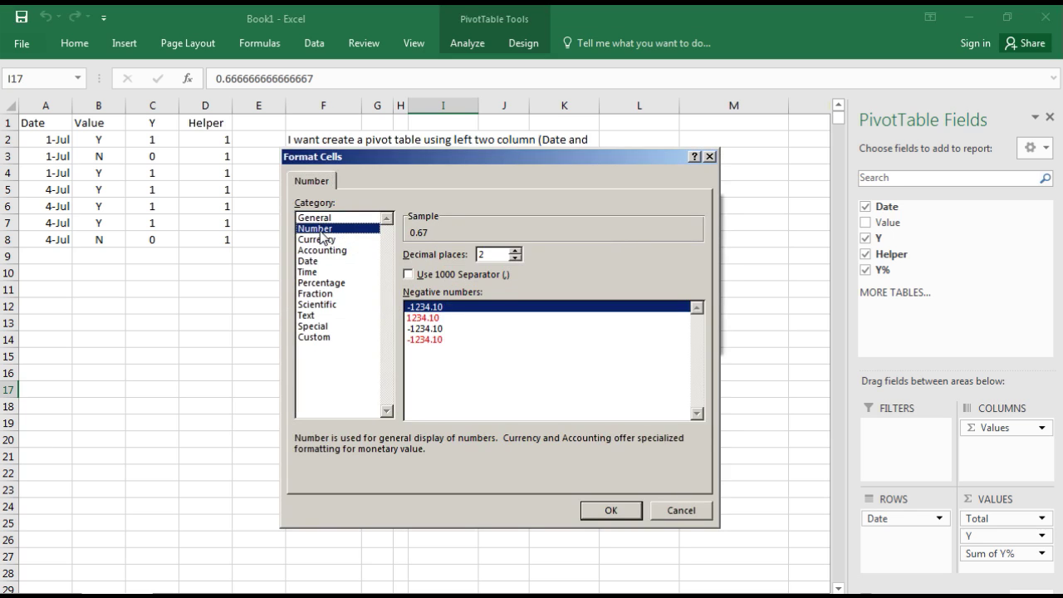
pyautogui.click(425, 277)
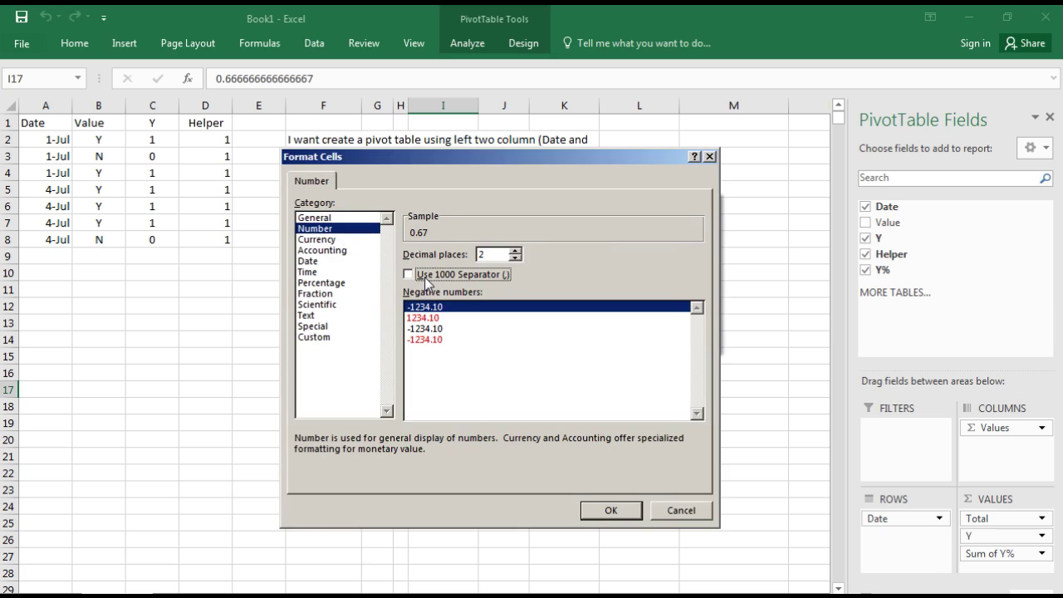
pyautogui.click(322, 283)
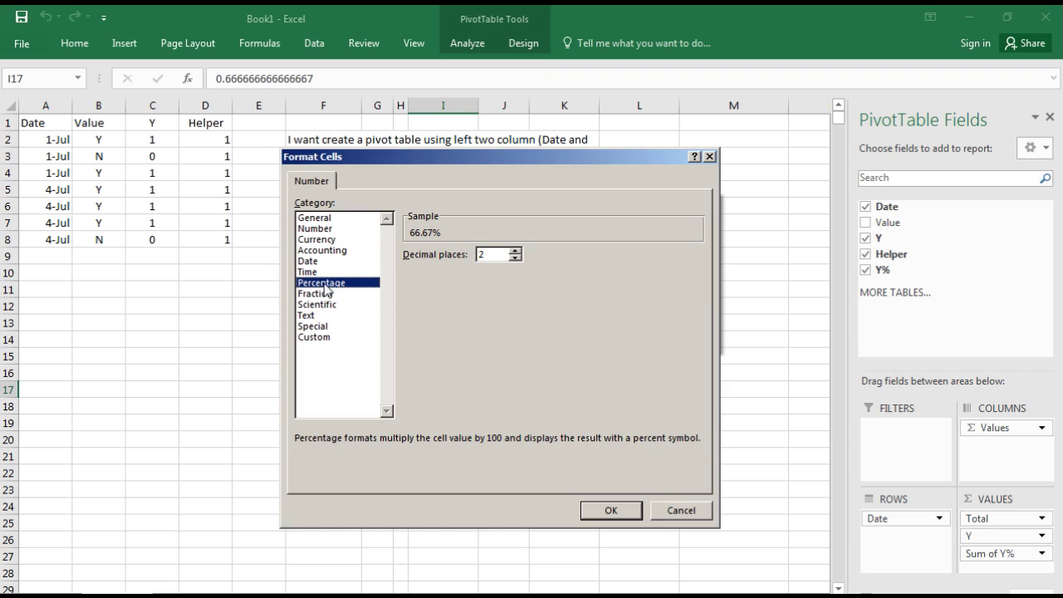
pyautogui.click(515, 257)
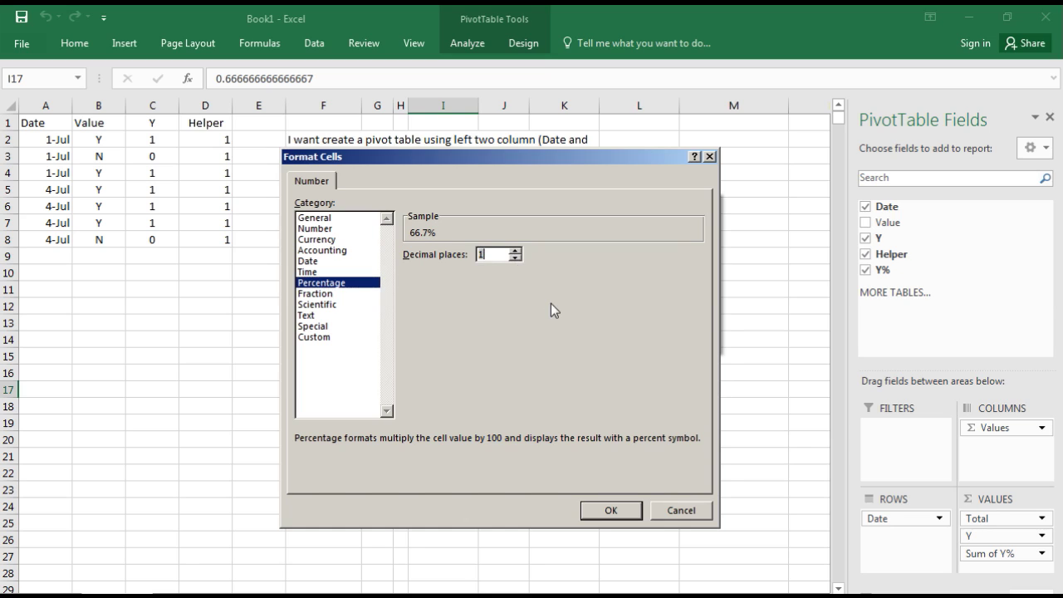
pyautogui.click(515, 250)
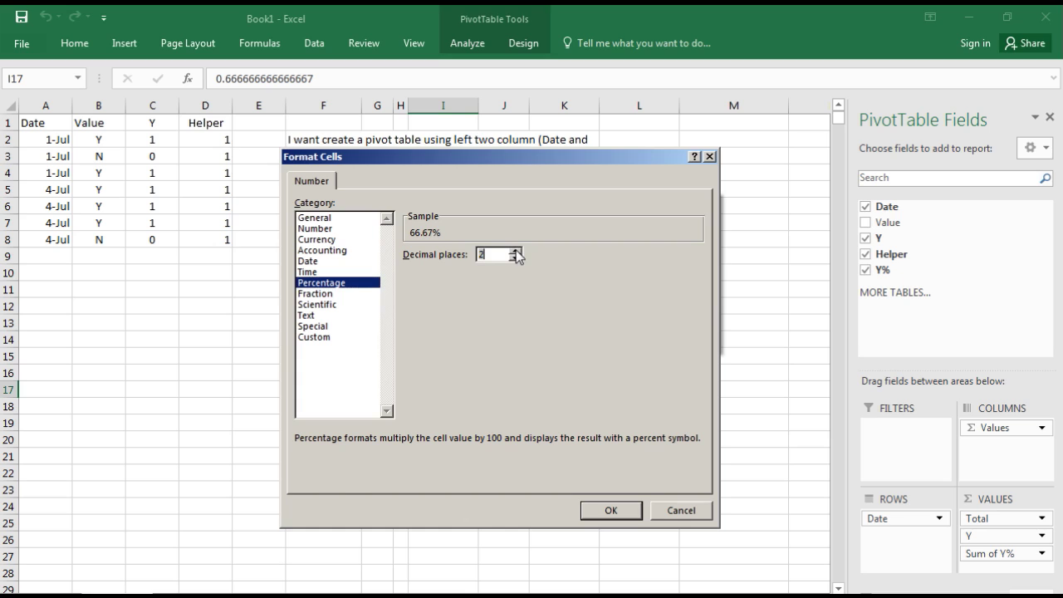
pyautogui.click(615, 511)
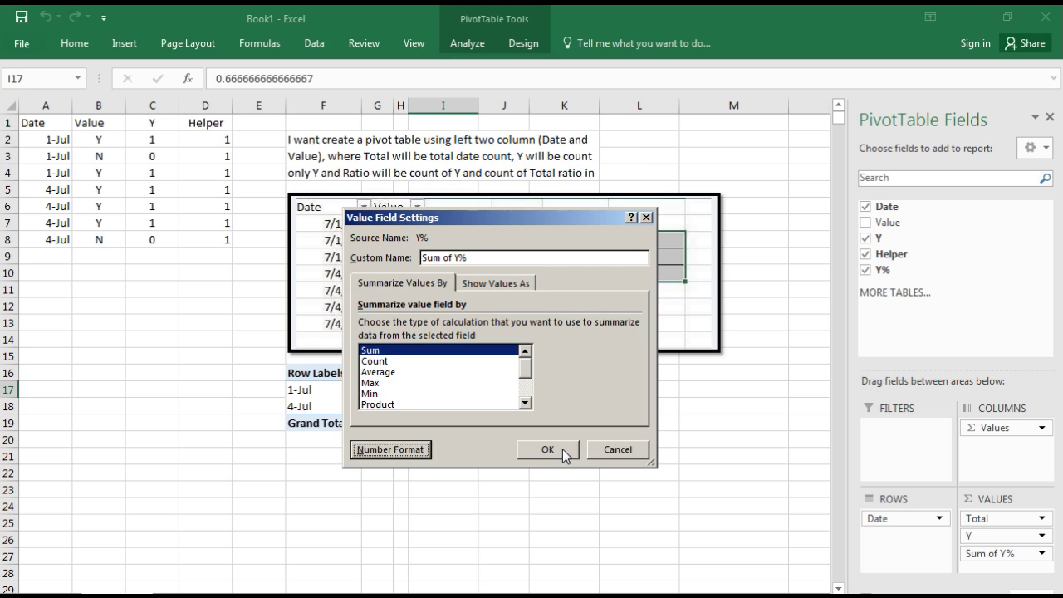
pyautogui.click(563, 448)
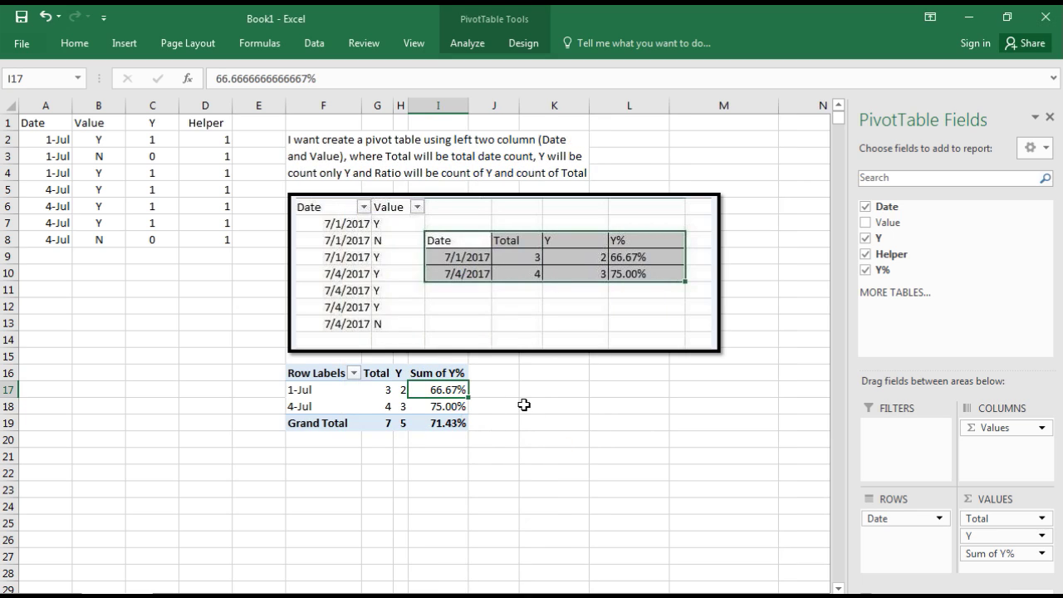
# Remove the Grand Total row from the pivot table.
pyautogui.click(291, 426)
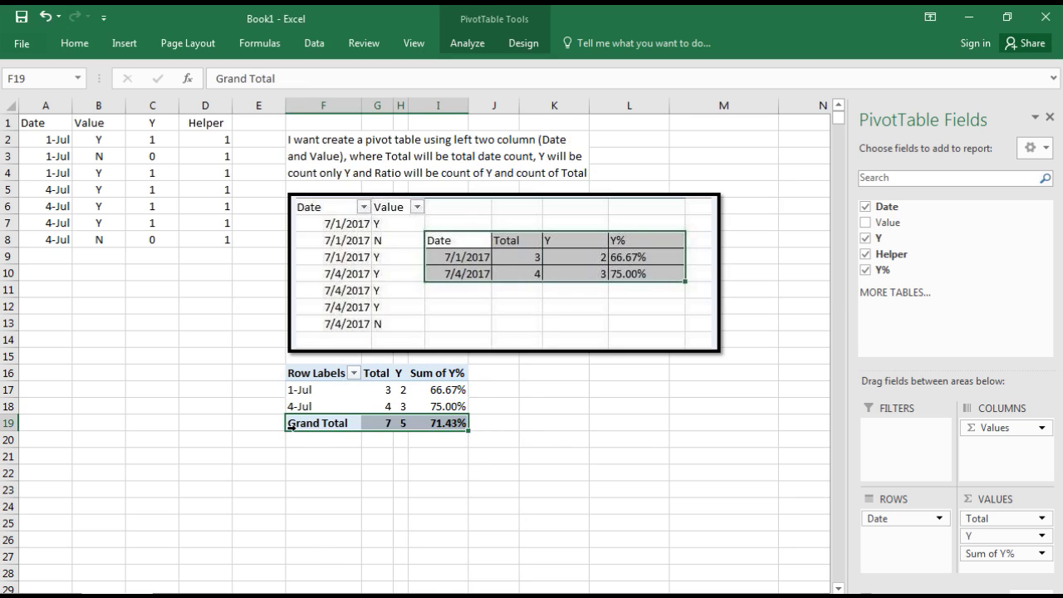
pyautogui.rightClick(292, 426)
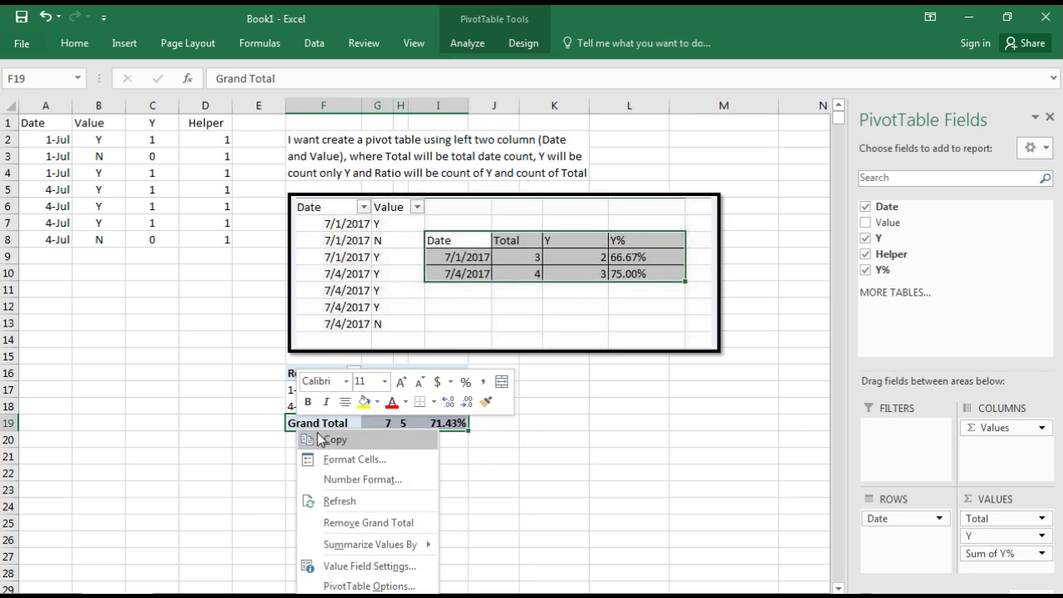
pyautogui.click(374, 522)
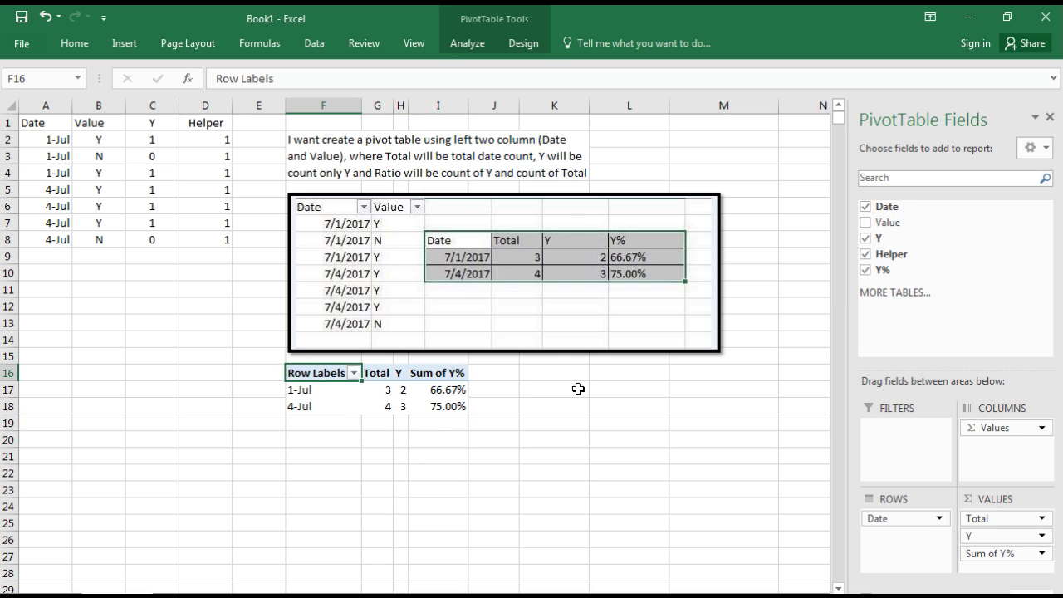
# Change cells B4 and B5 in the Value column to N and refresh the pivot table.
pyautogui.click(115, 171)
pyautogui.click(111, 157)
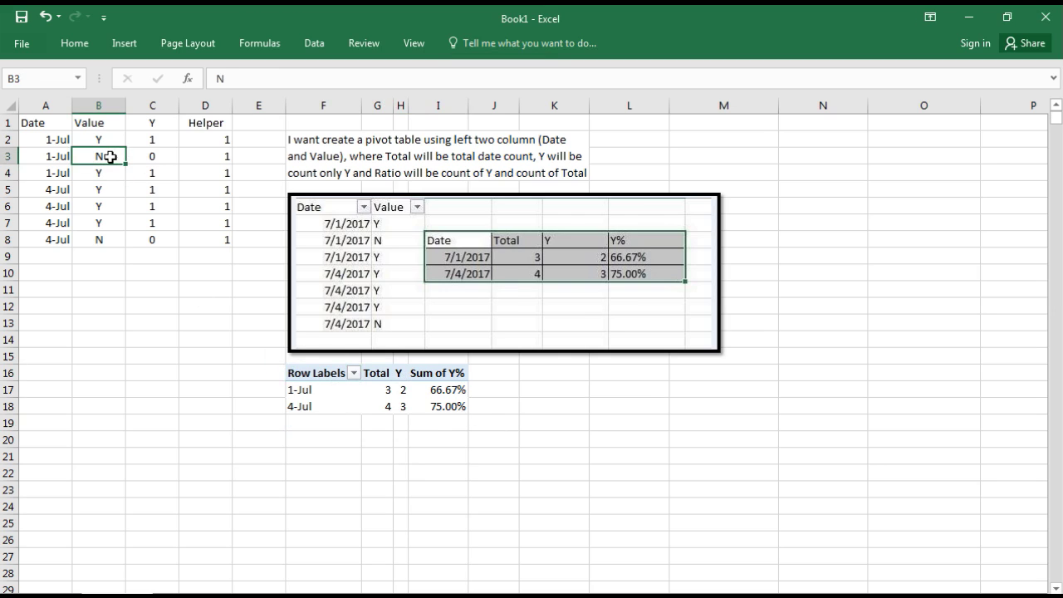
pyautogui.press('Down')
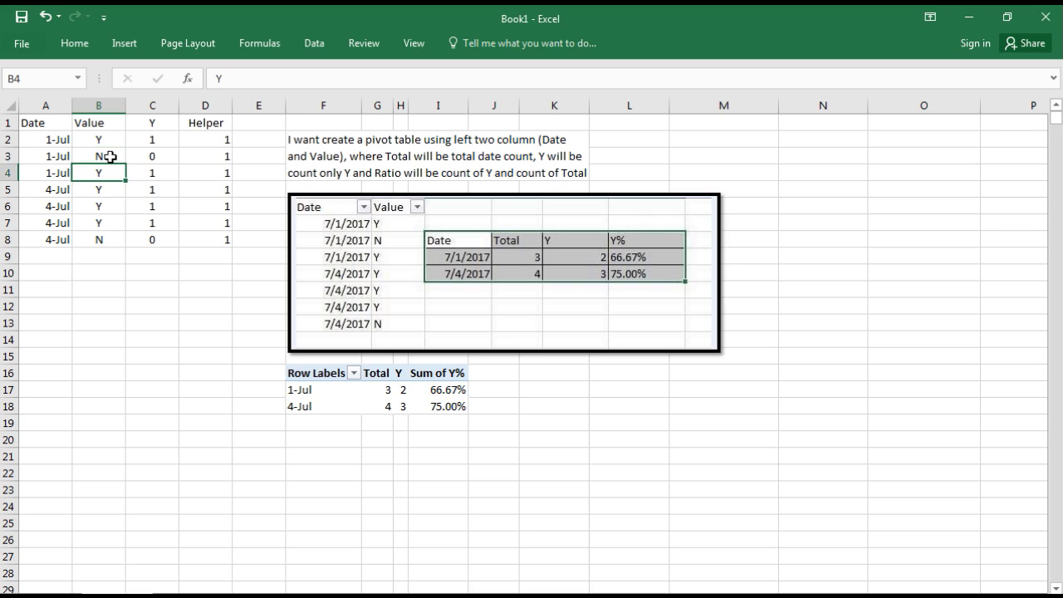
pyautogui.write('N')
pyautogui.press('Return')
pyautogui.write('N')
pyautogui.press('Return')
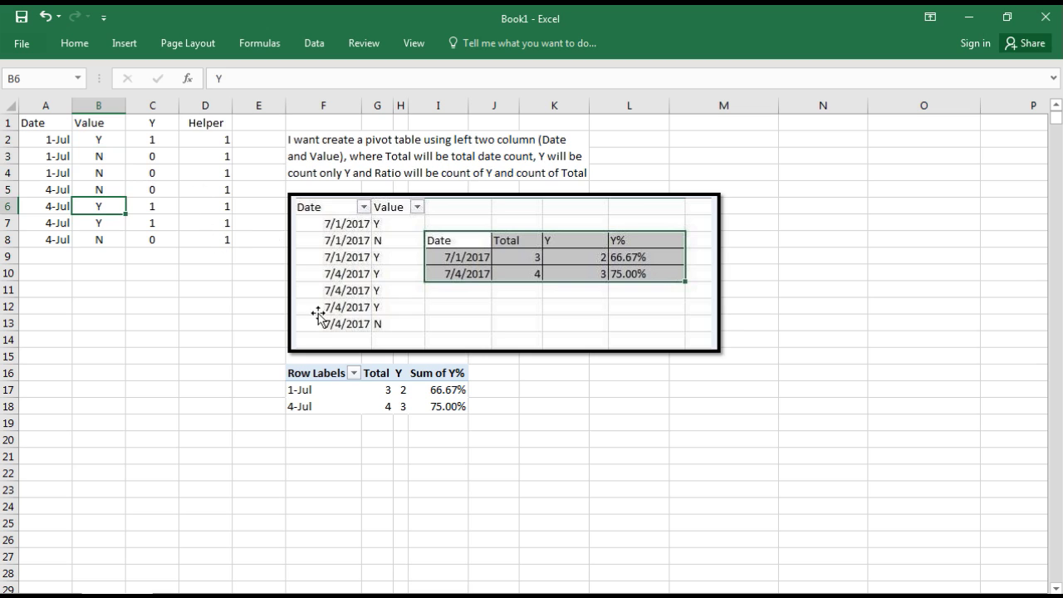
pyautogui.click(320, 392)
pyautogui.rightClick(321, 392)
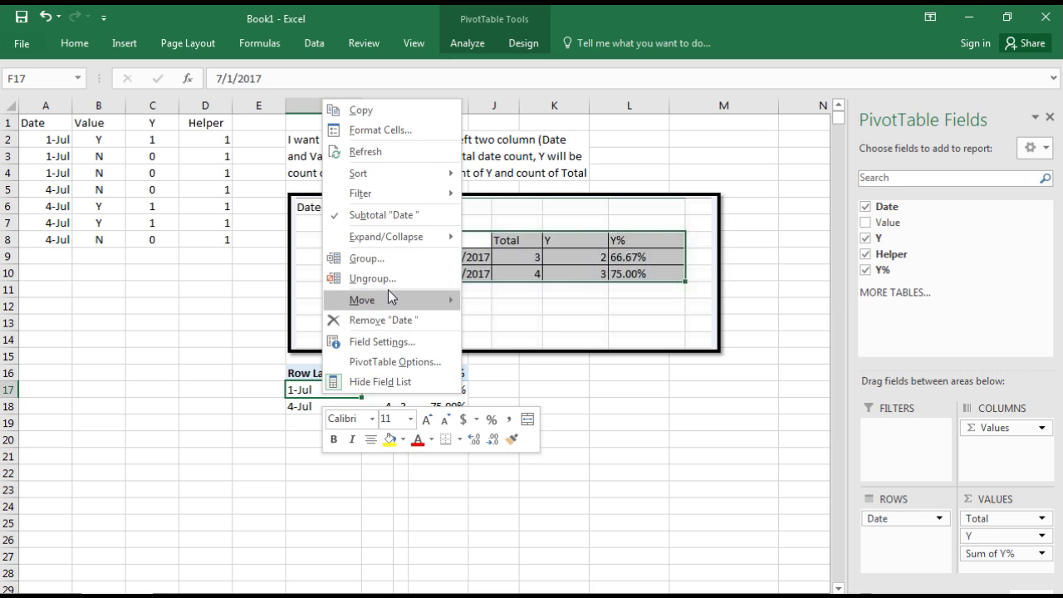
pyautogui.click(390, 151)
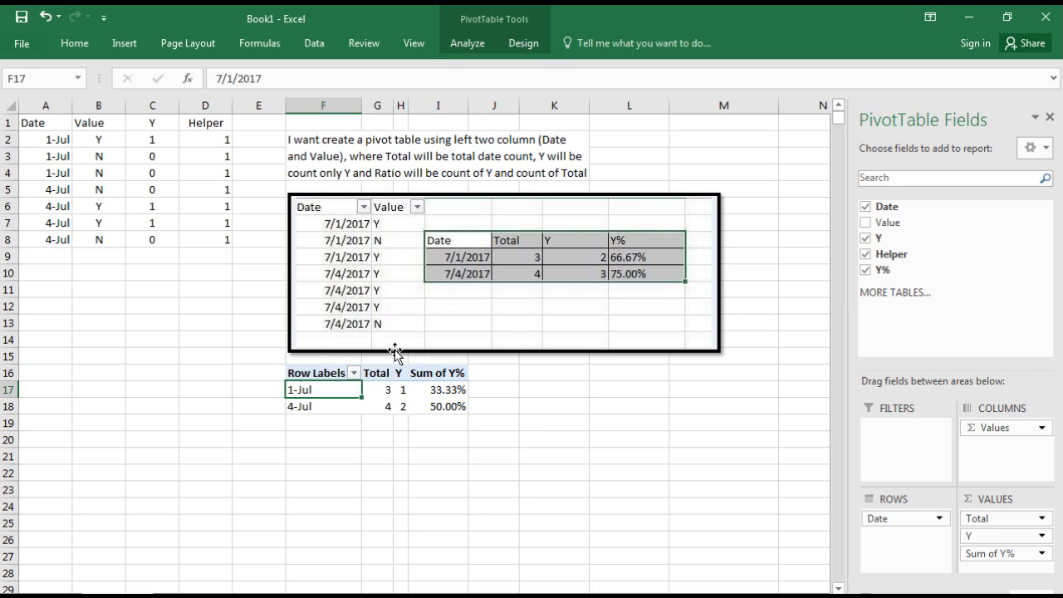
# Set cells B4 and B5 in the Value column to y and refresh the pivot table.
pyautogui.click(110, 159)
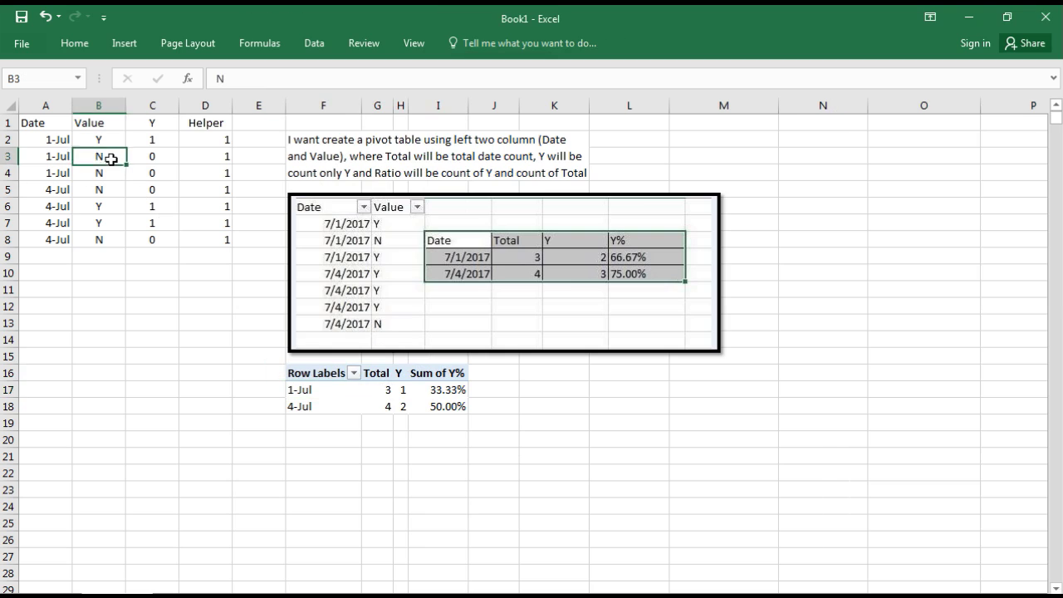
pyautogui.press('Down')
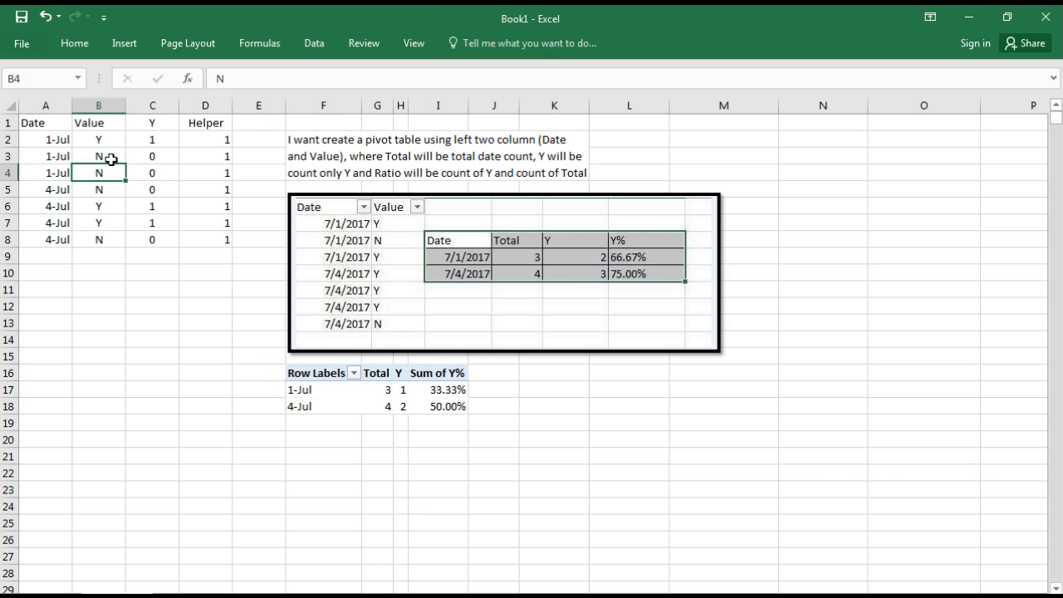
pyautogui.write('y')
pyautogui.press('Return')
pyautogui.press('Down')
pyautogui.press('Up')
pyautogui.write('y')
pyautogui.press('Return')
pyautogui.press('Left')
pyautogui.press('Down')
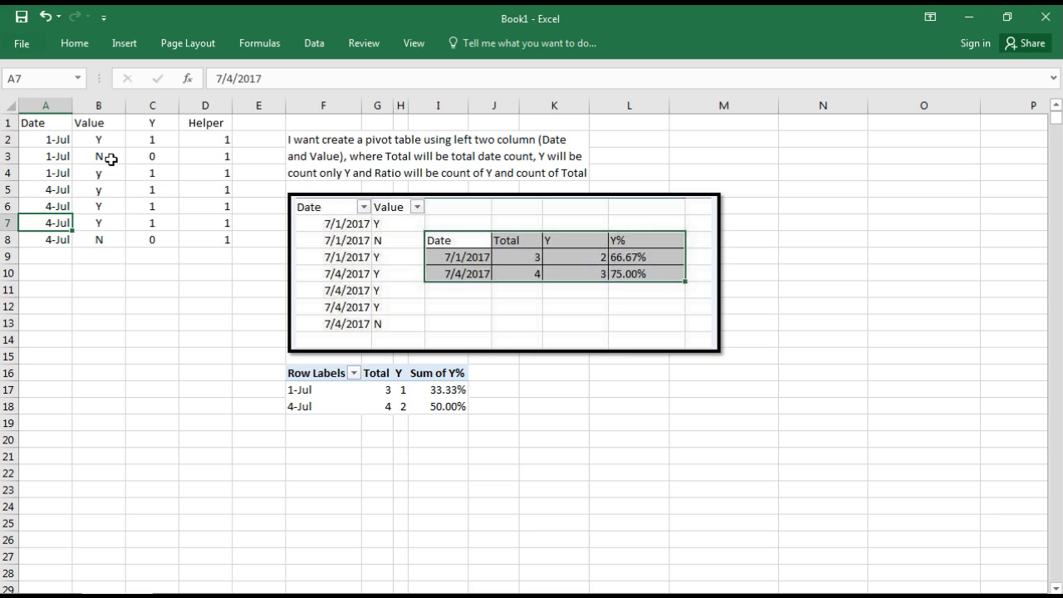
pyautogui.rightClick(314, 389)
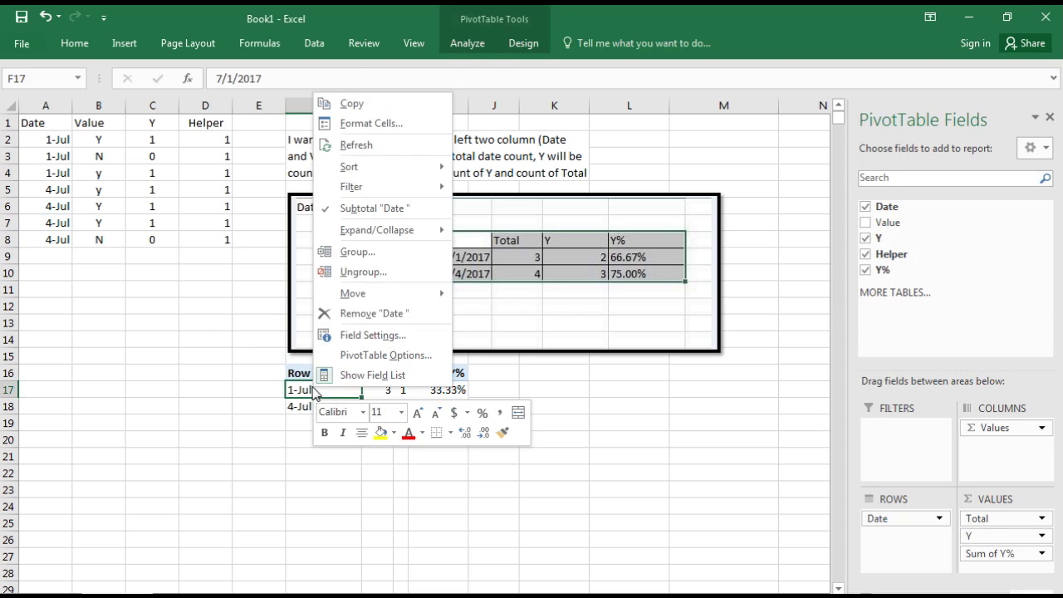
pyautogui.click(415, 143)
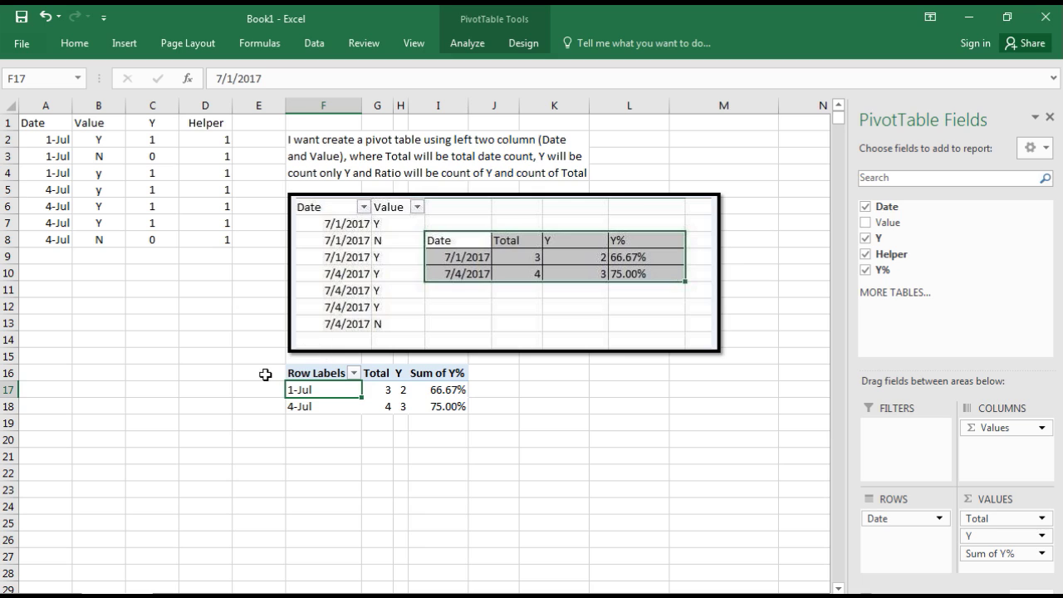